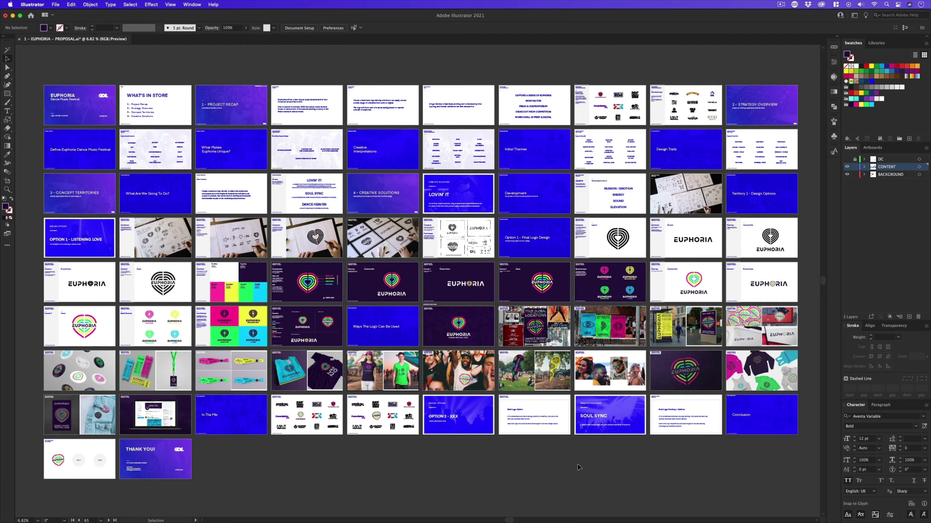
Zoom in on the lower proposal artboards and pan across to the sticker and apparel designs
key(z)
click(402, 335)
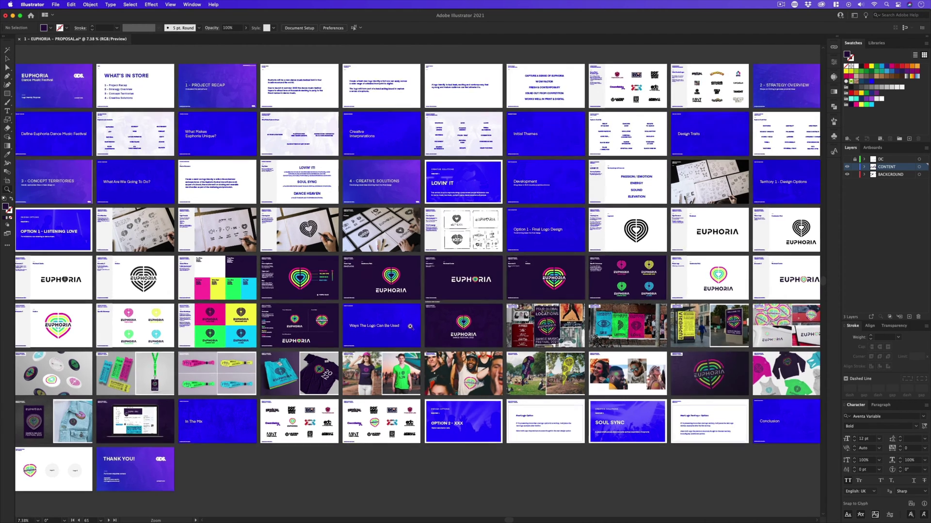
drag(454, 289, 441, 318)
key(space)
drag(589, 296, 383, 292)
drag(746, 308, 494, 312)
drag(659, 289, 314, 292)
Zoom back out and return to the flag mockup artboards for a closer look
drag(564, 273, 524, 274)
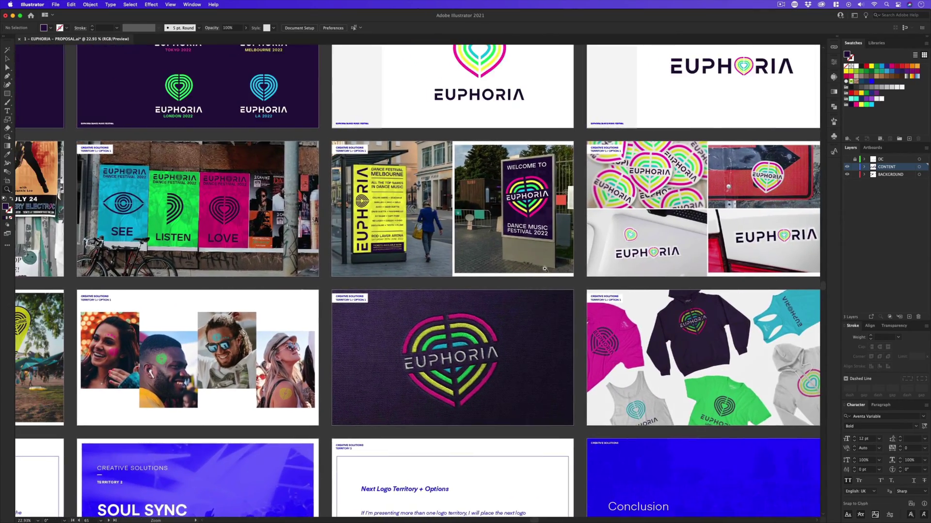
drag(601, 274, 489, 280)
alt+click(489, 280)
drag(146, 291, 312, 294)
drag(97, 310, 364, 315)
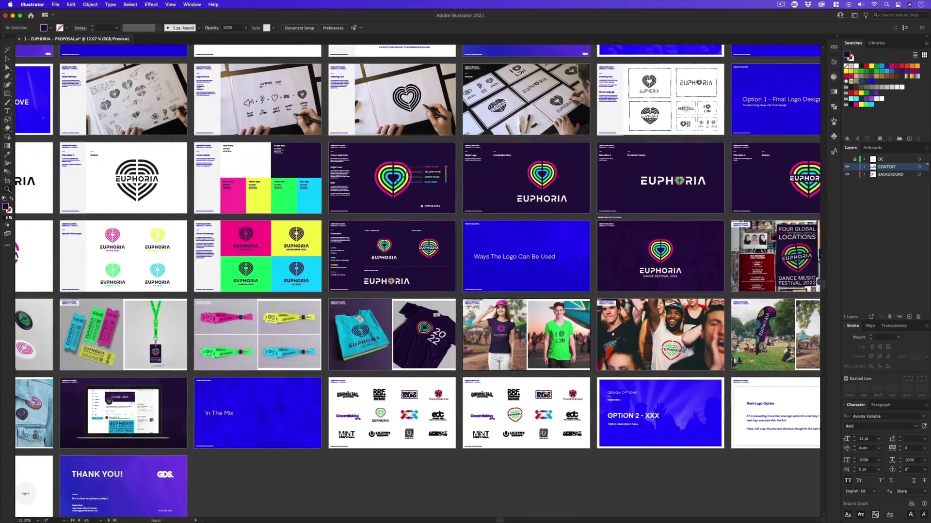
drag(22, 331, 192, 303)
scroll(382, 287, right, 10)
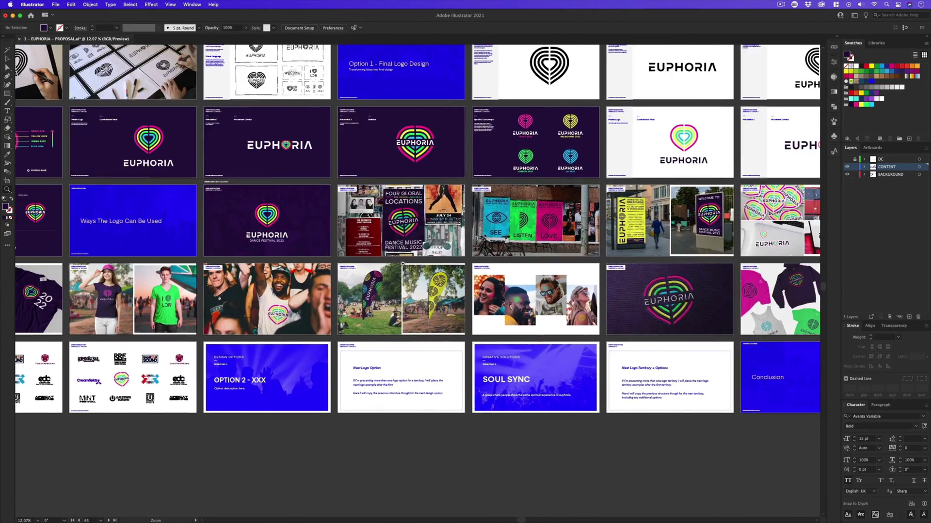
drag(387, 297, 481, 264)
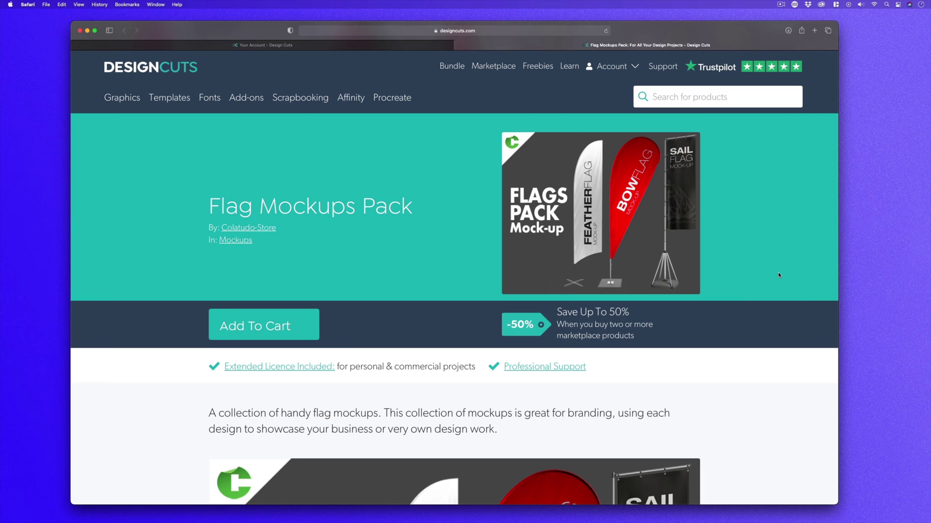
Scroll down through the Flag Mockups Pack preview images, then back to the top
scroll(778, 276, down, 10)
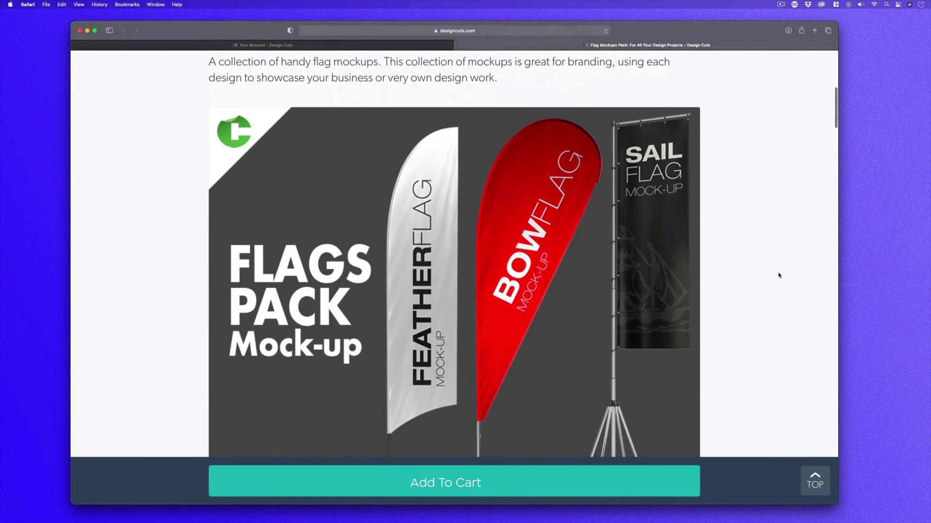
scroll(779, 275, down, 20)
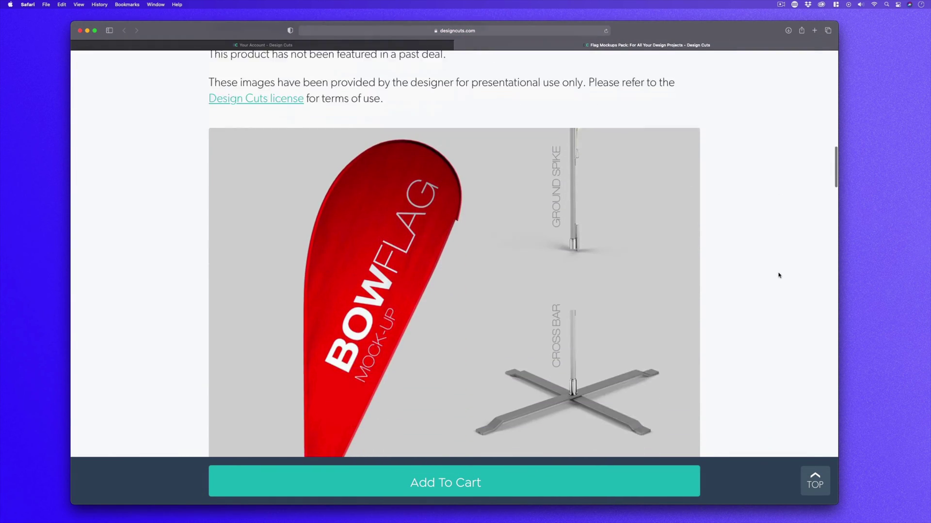
scroll(778, 275, down, 15)
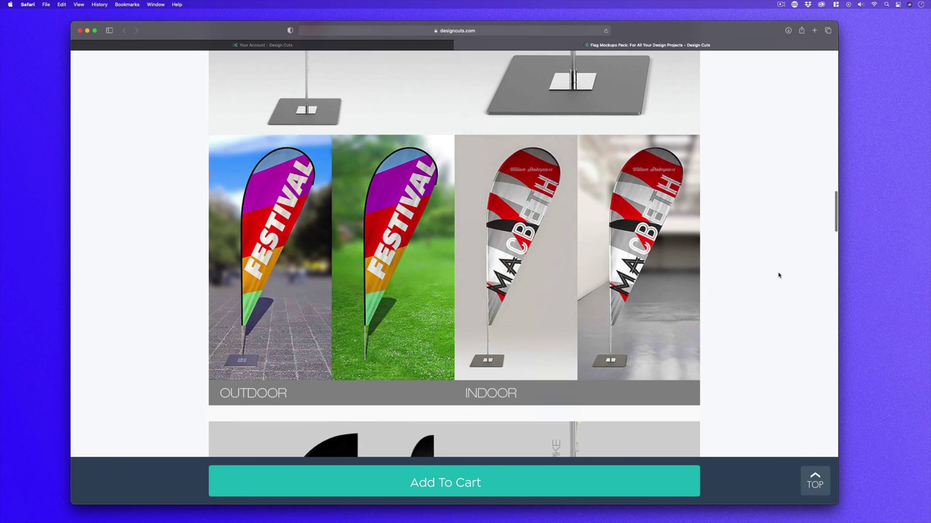
scroll(779, 275, down, 15)
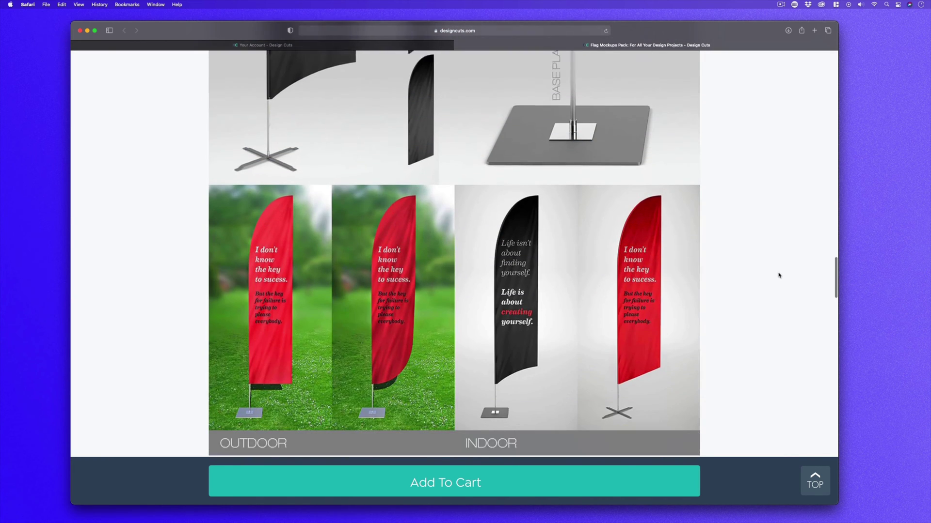
scroll(779, 275, down, 10)
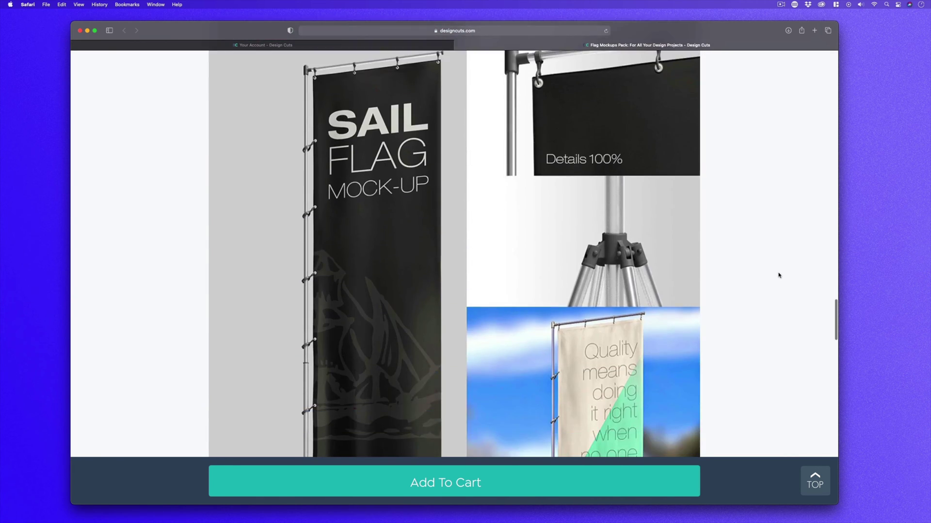
scroll(778, 275, down, 5)
scroll(778, 275, up, 20)
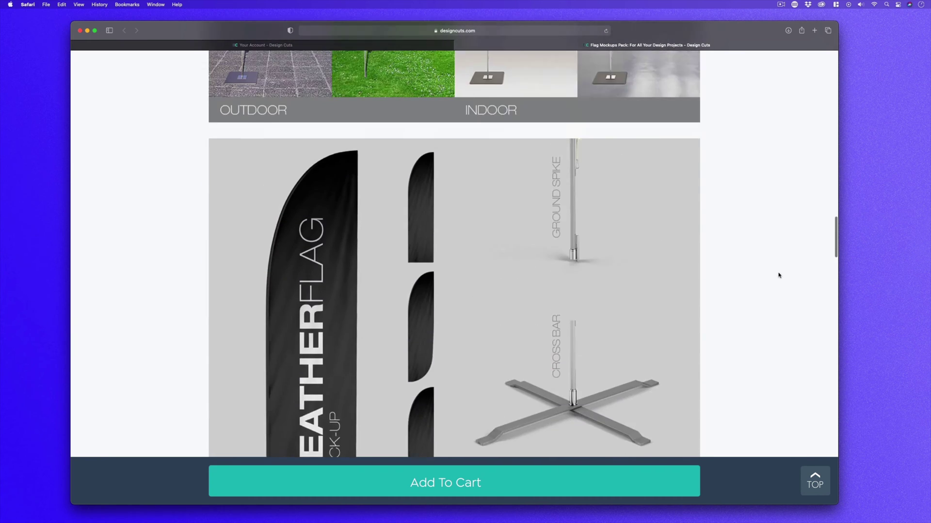
scroll(778, 275, up, 6)
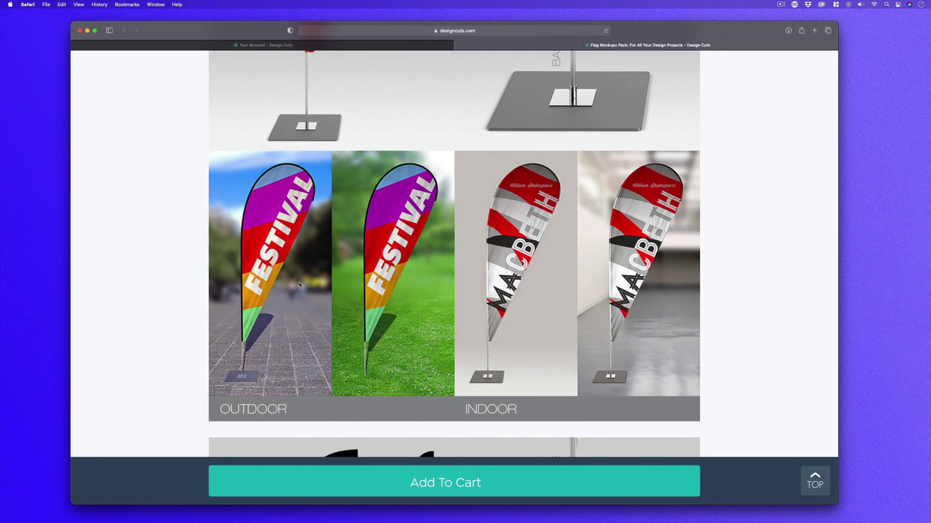
scroll(760, 329, up, 15)
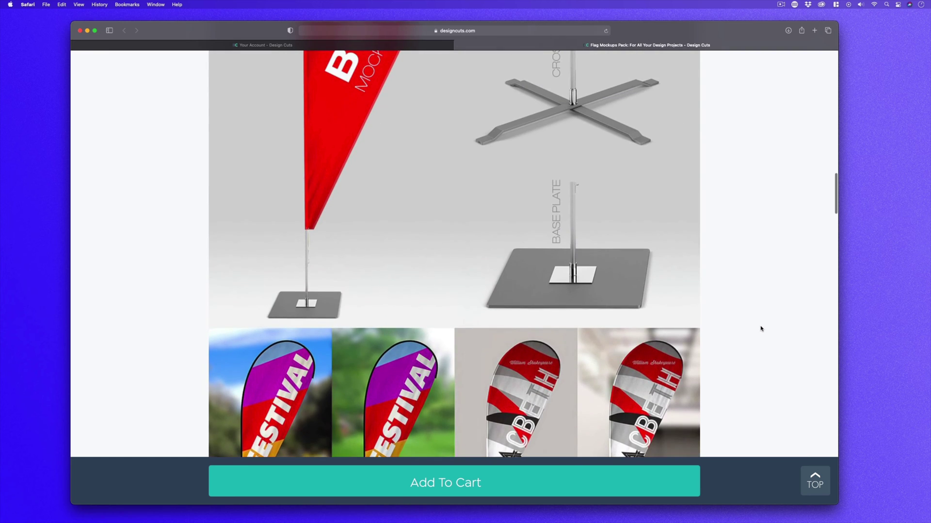
scroll(761, 328, up, 15)
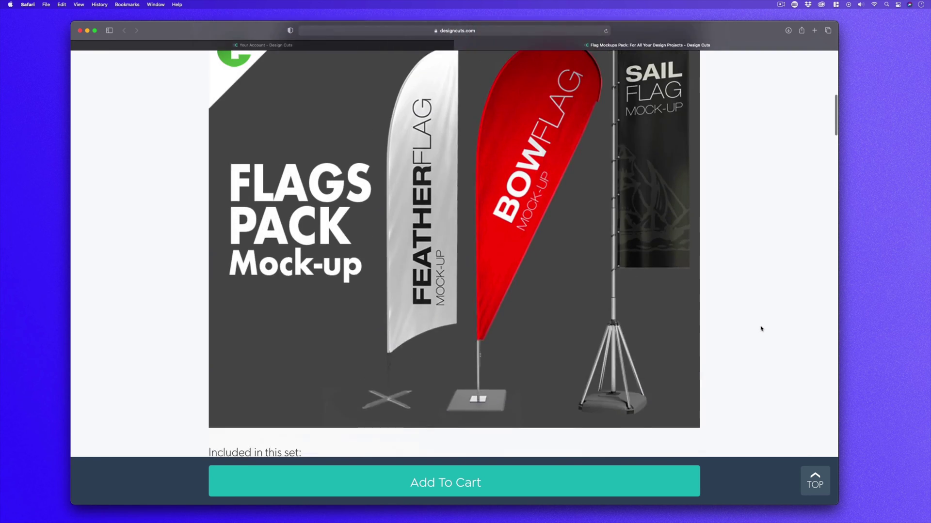
scroll(760, 328, up, 3)
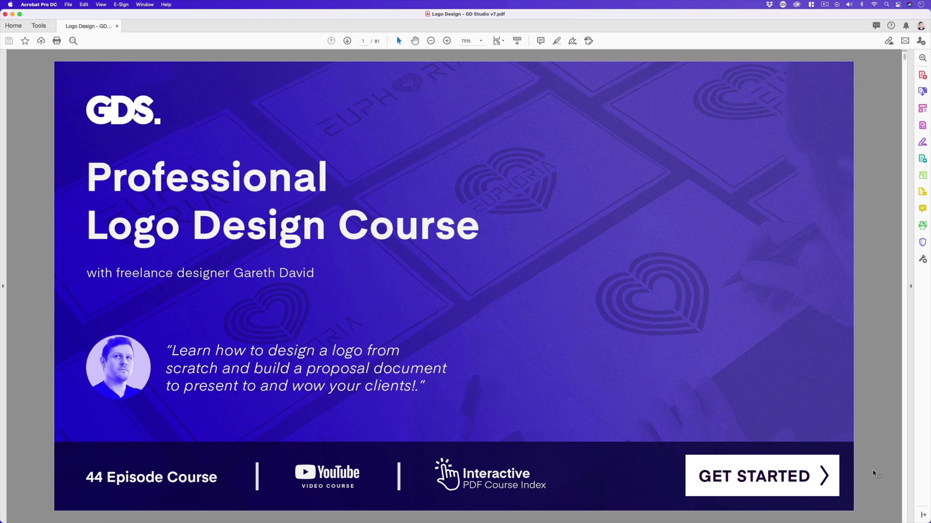
Go from the course PDF cover through Course Tools & Assets to the In-Situ Visual Templates page
click(776, 478)
click(703, 398)
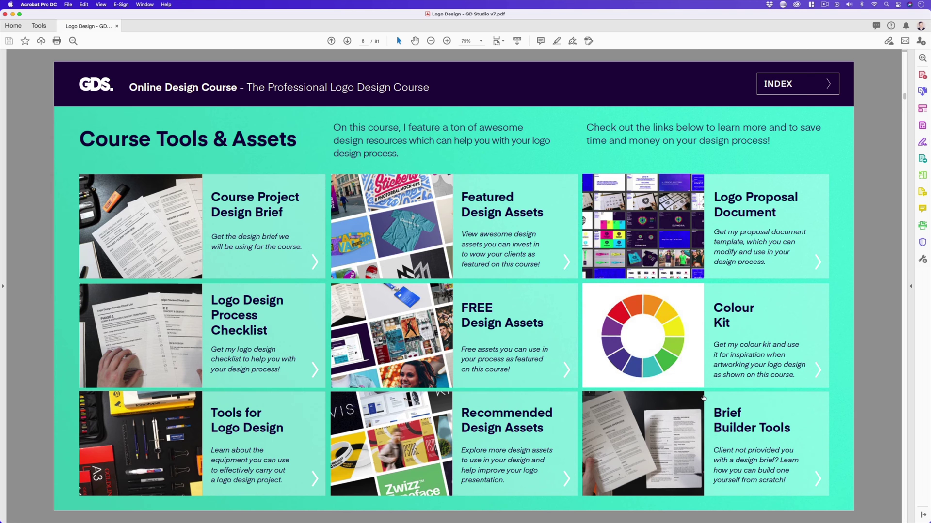
click(411, 223)
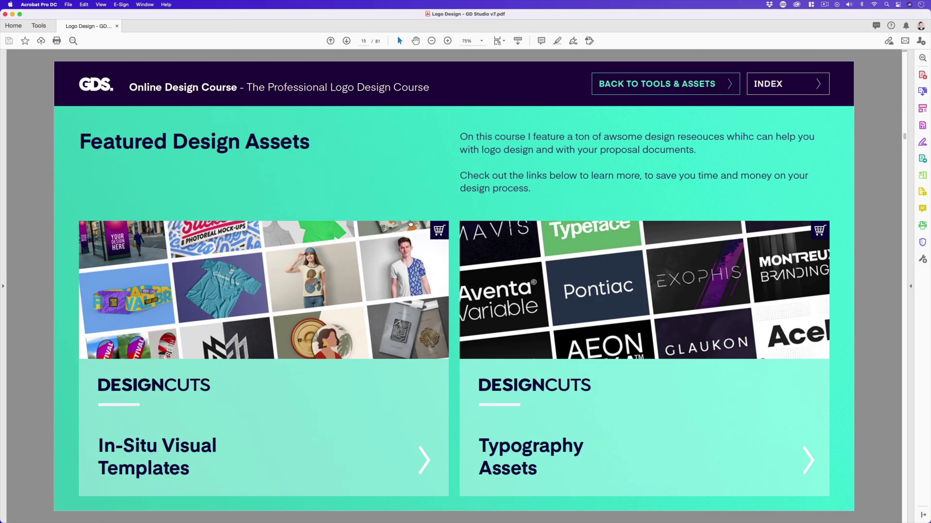
click(270, 285)
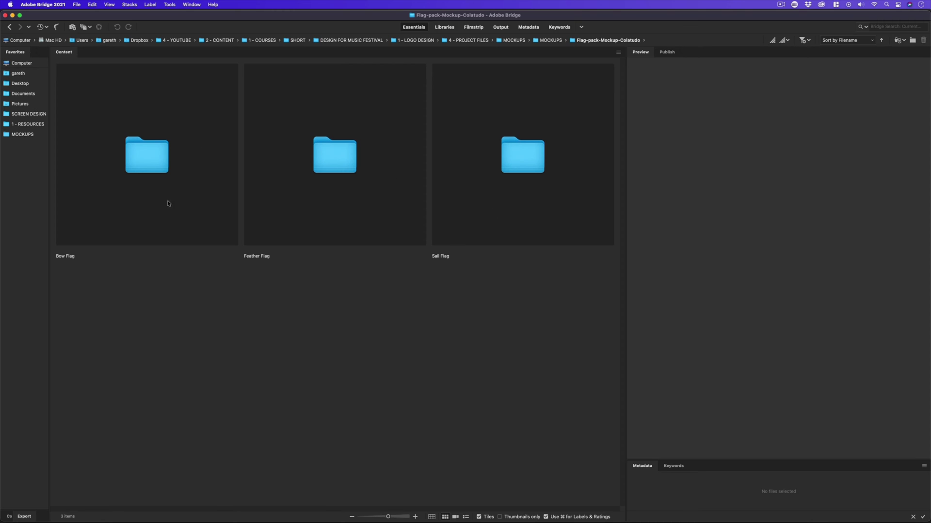
Browse the Bow, Feather and Sail Flag folders and preview their indoor mockups
click(149, 160)
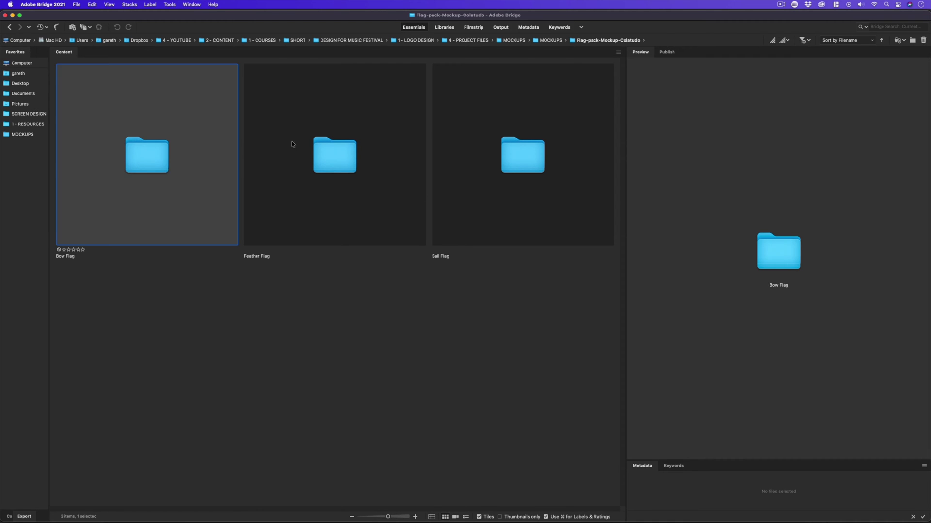
key(Right)
key(Right)
double_click(152, 155)
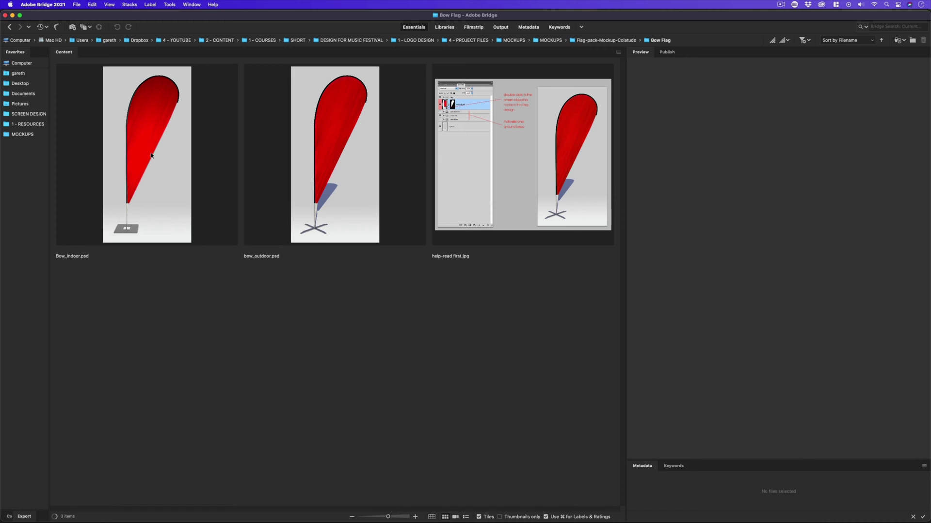
click(166, 101)
click(620, 43)
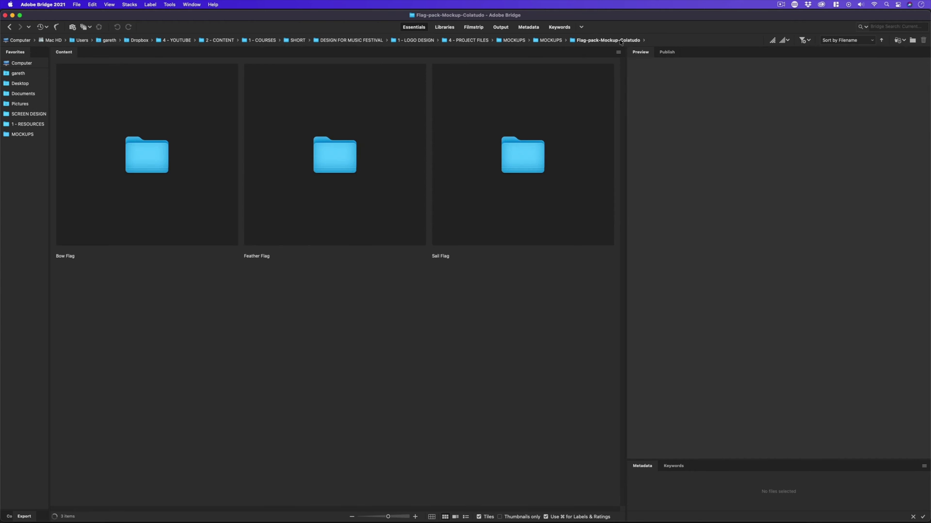
double_click(323, 146)
click(292, 145)
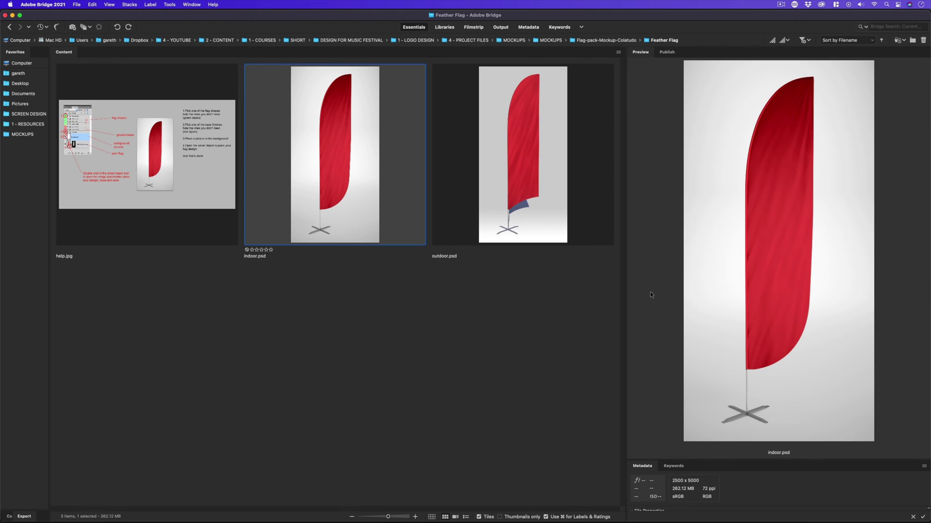
click(606, 41)
double_click(524, 155)
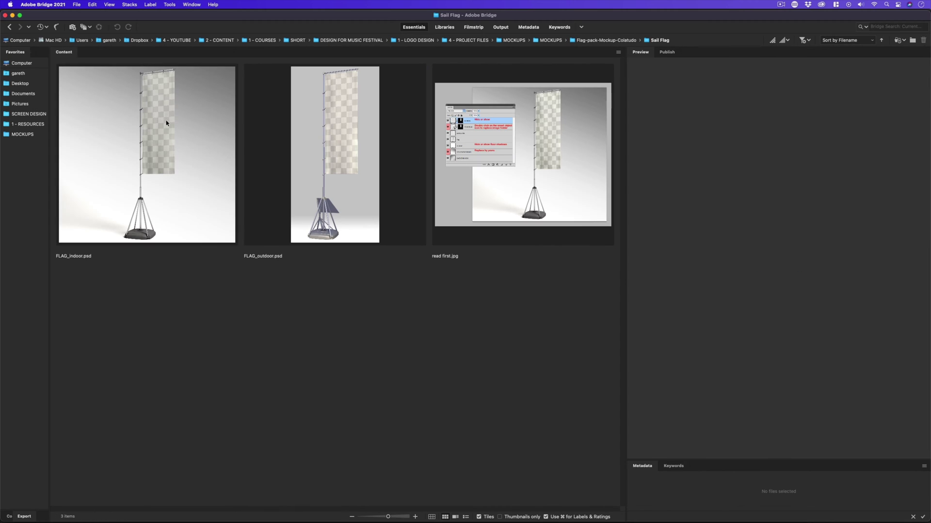
click(587, 42)
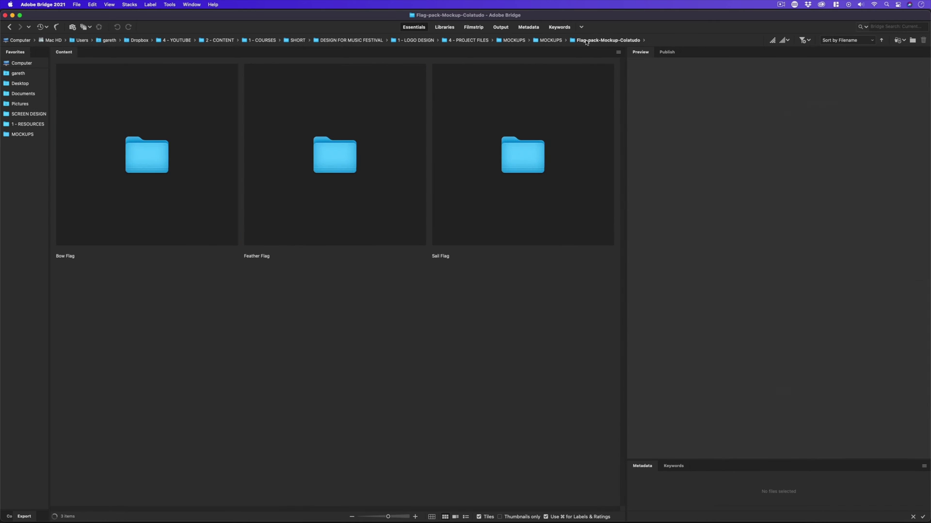
Return to the Bow Flag folder and open bow_outdoor.psd in Photoshop
double_click(134, 158)
click(157, 178)
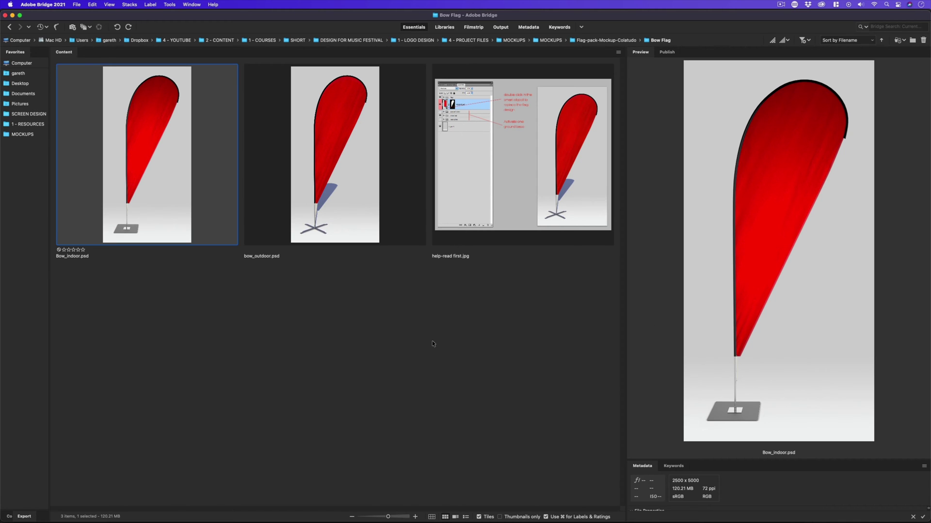
click(351, 199)
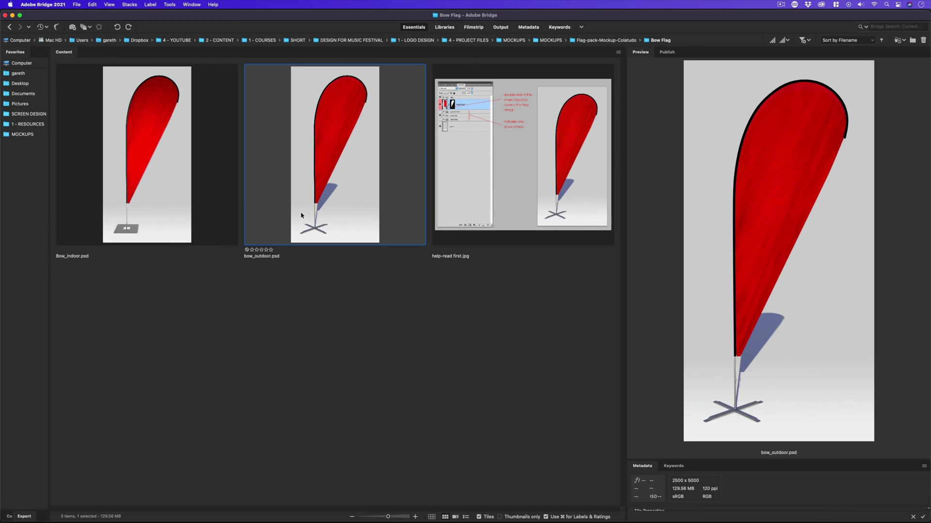
double_click(352, 180)
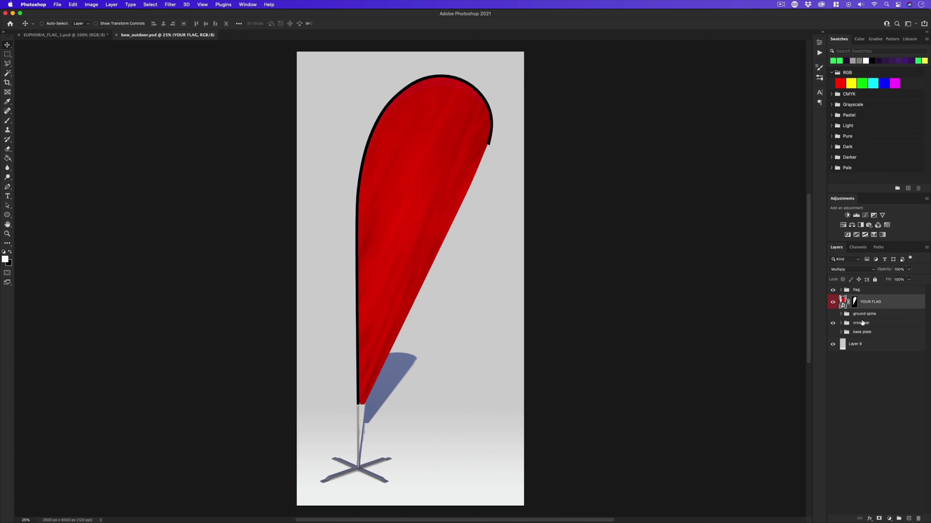
Hide the cross bar and base plate stands, show the ground spine, and open the YOUR FLAG smart object
click(833, 323)
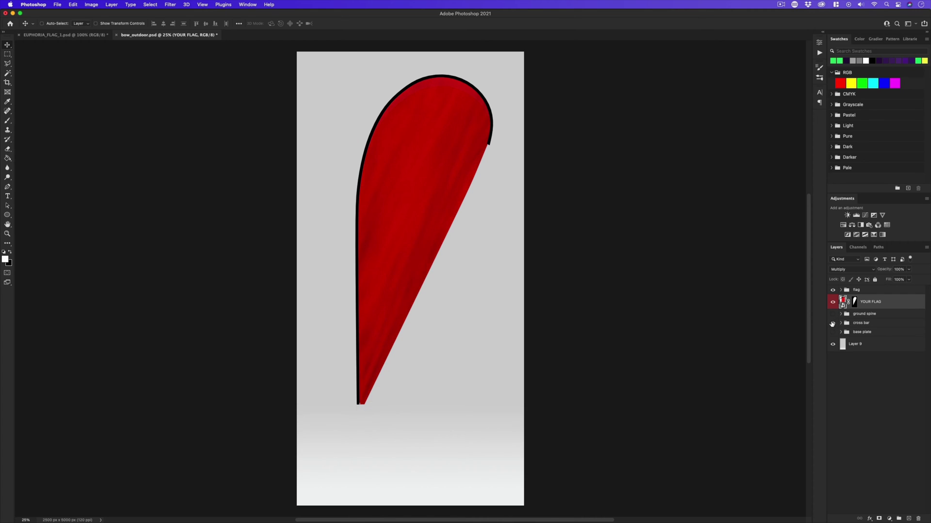
click(833, 332)
click(833, 333)
click(833, 314)
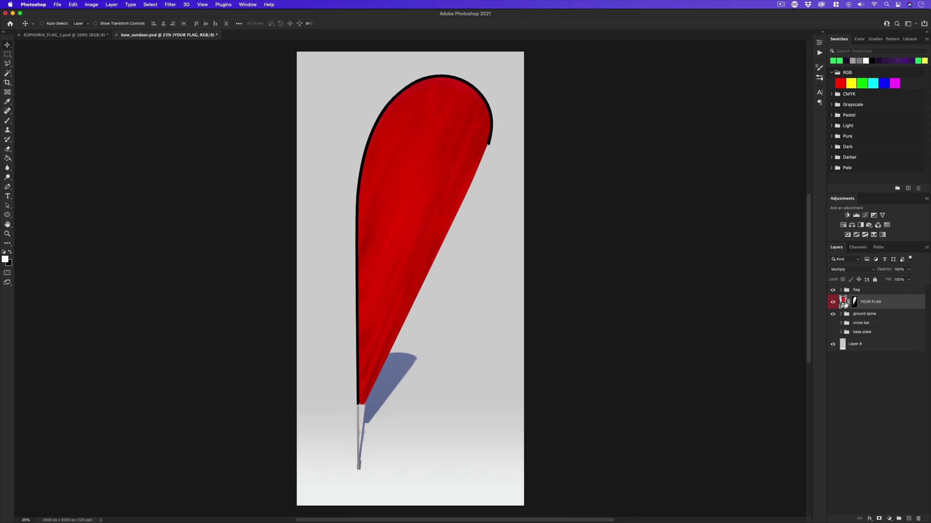
double_click(842, 301)
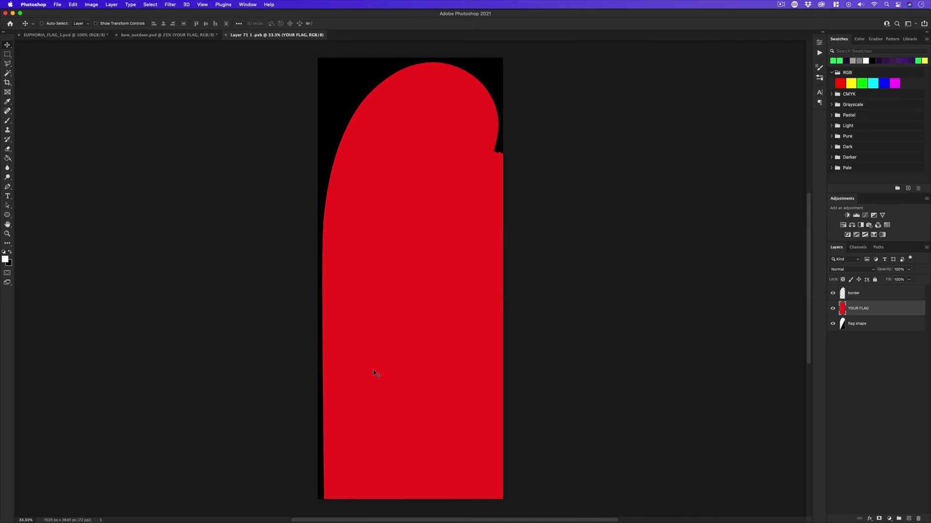
Copy the EUPHORIA wordmark from the Illustrator proposal and paste it into the flag artwork
key(super+Tab)
click(456, 283)
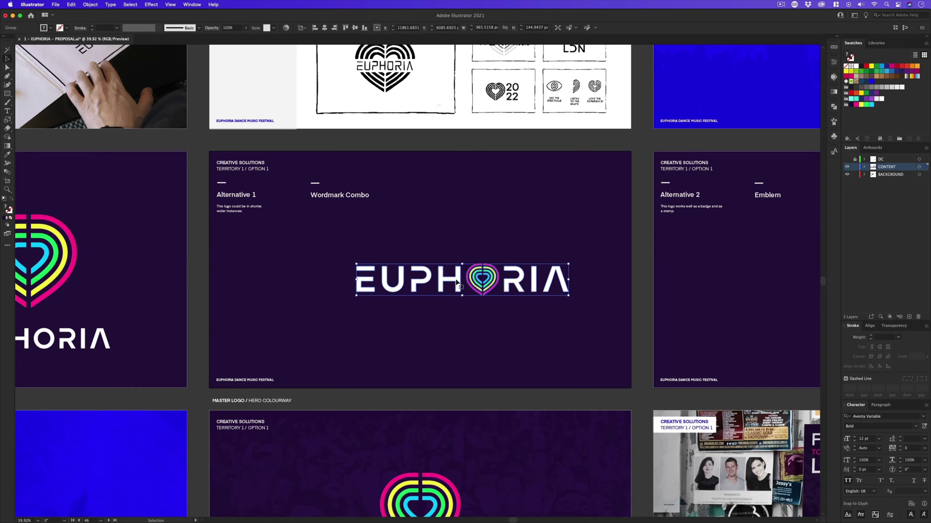
key(a)
key(super+c)
key(super+Tab)
key(super+v)
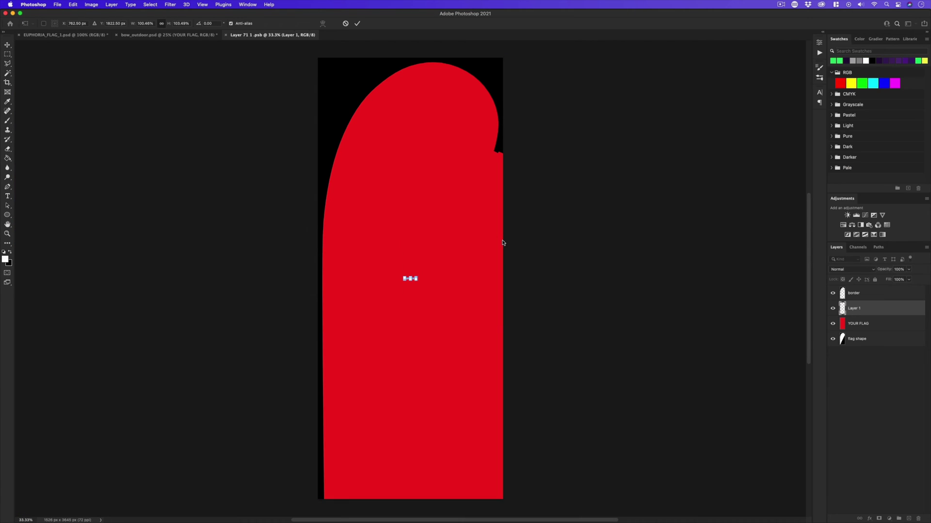
Rotate the wordmark about -70°, enlarge it and position it up the red flag
drag(536, 328, 494, 249)
drag(468, 289, 399, 220)
drag(426, 162, 436, 146)
key(Return)
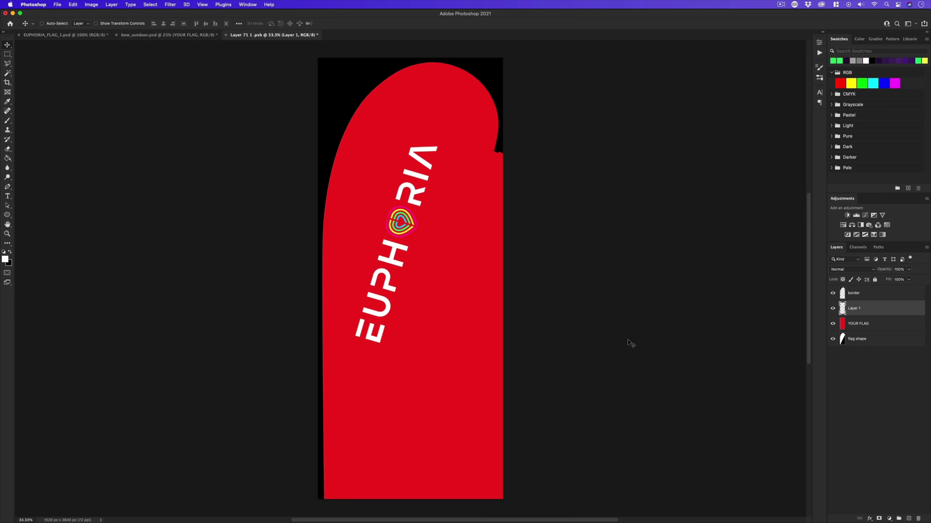
key(super+Tab)
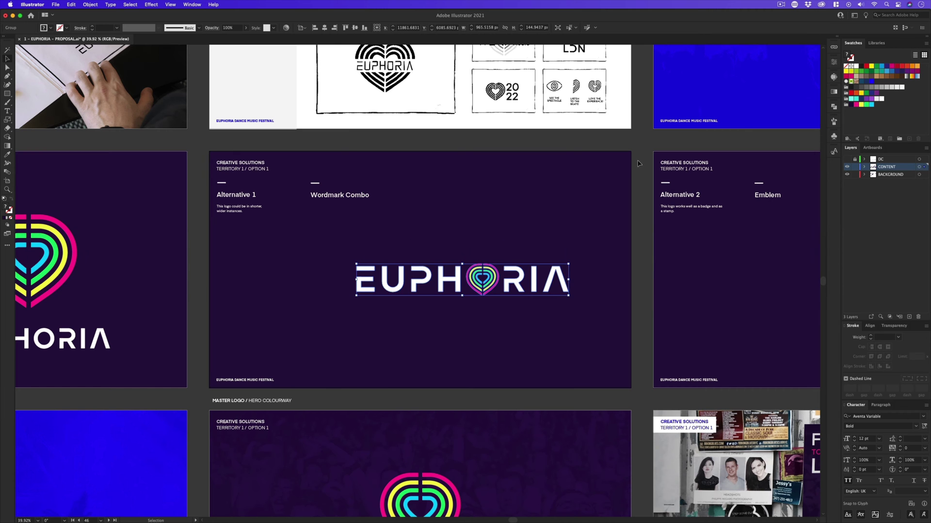
Read the proposal's purple background fill colour, 25083F, in Illustrator
click(625, 180)
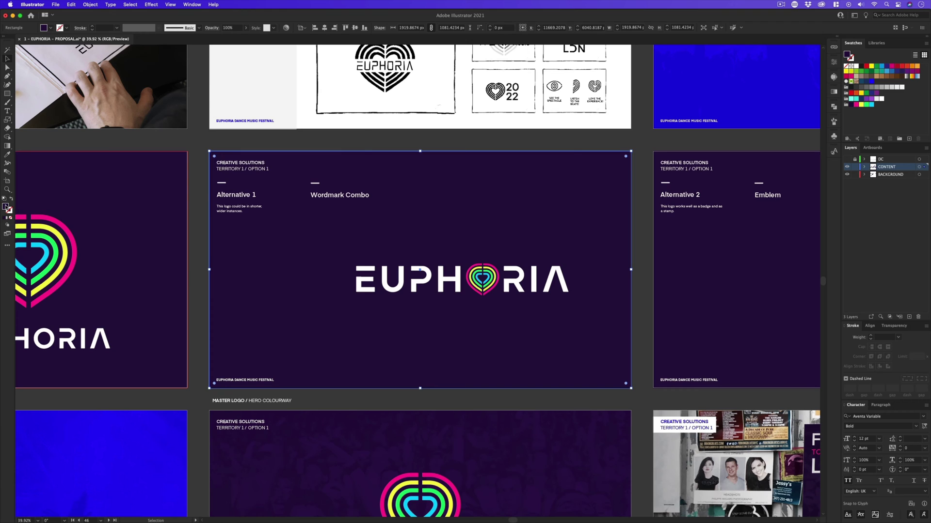
double_click(6, 207)
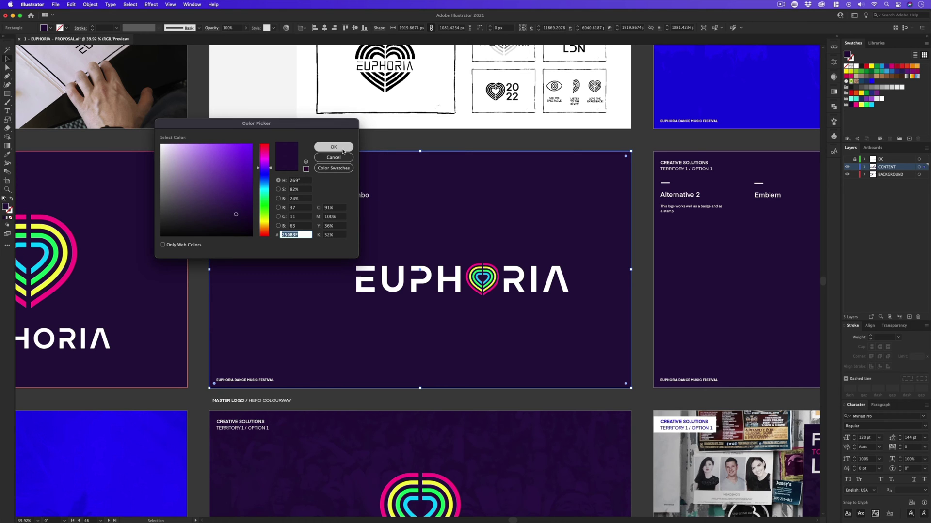
click(334, 147)
key(super+Tab)
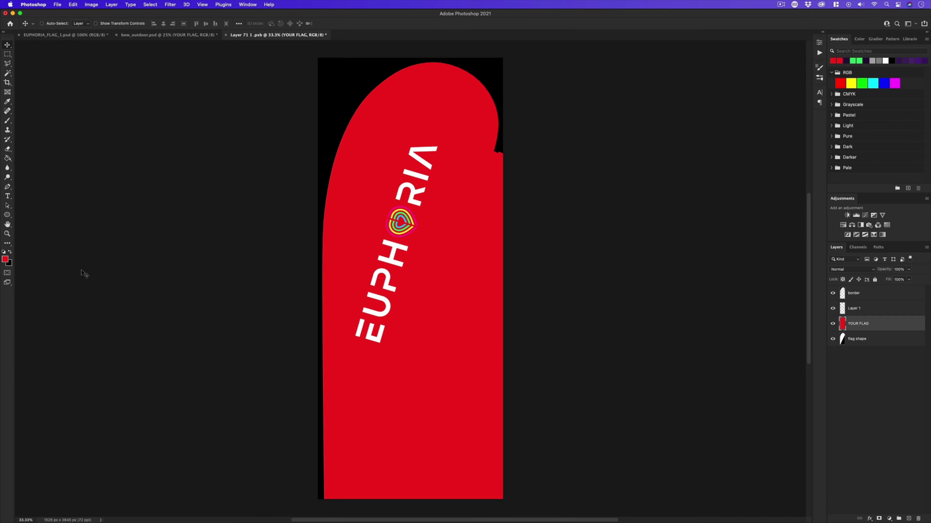
Fill the flag with foreground colour 25083F and save the smart object
click(5, 259)
key(super+v)
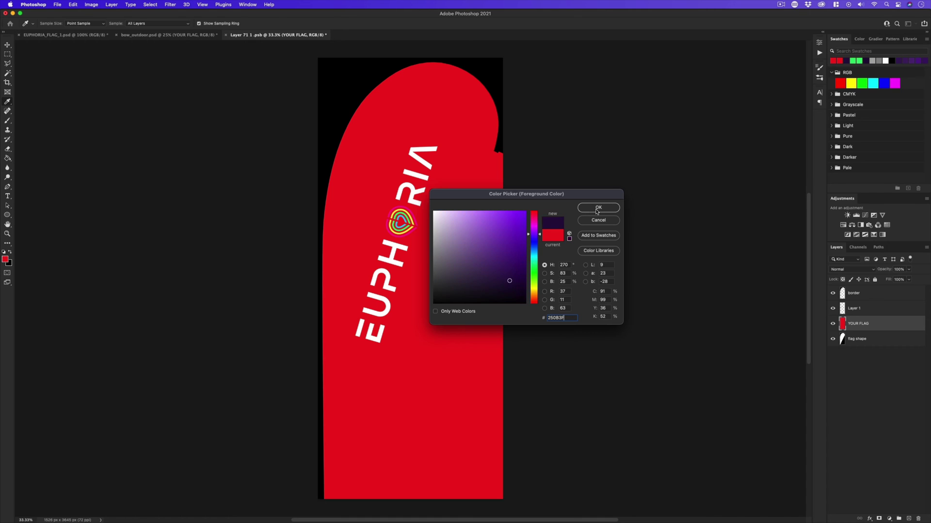
click(598, 208)
click(7, 158)
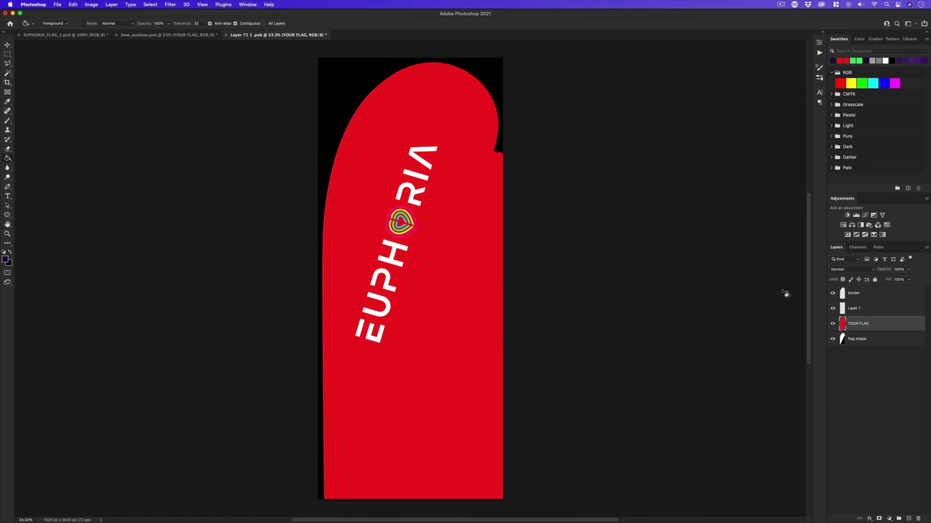
click(457, 292)
key(v)
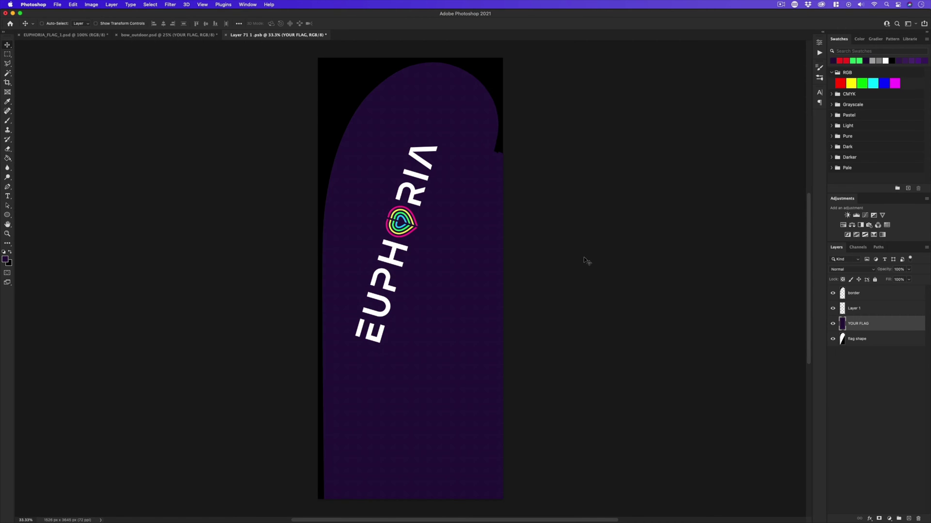
key(super+w)
click(472, 179)
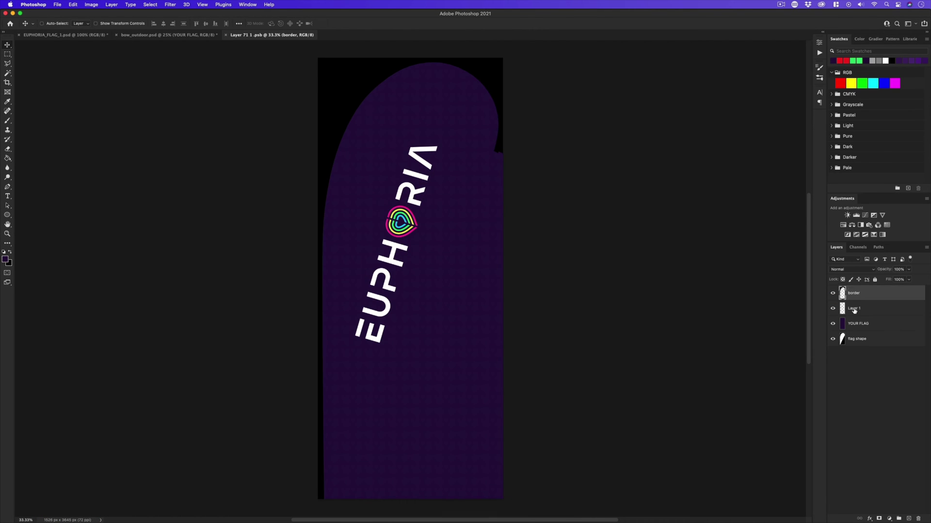
Drag the EUPHORIA wordmark layer higher on the flag and save the smart object
click(854, 310)
drag(480, 228, 488, 199)
key(super+w)
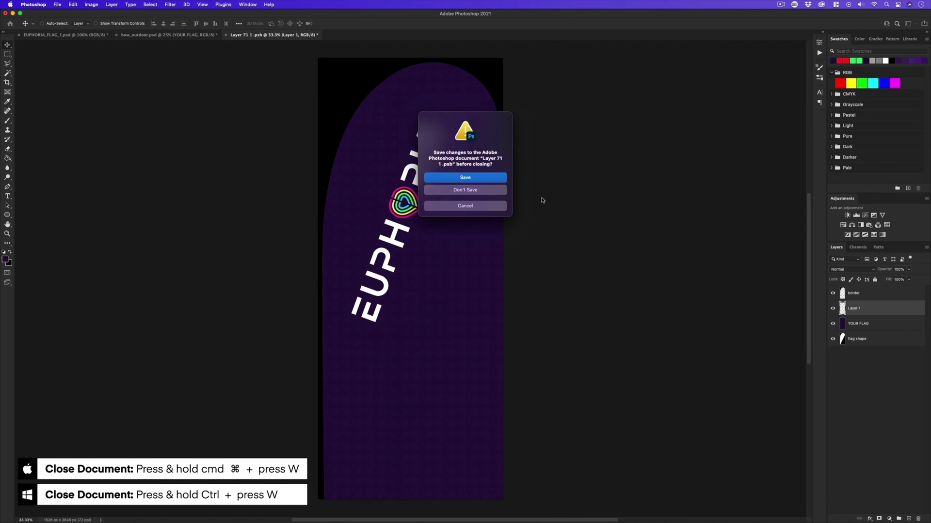
click(468, 179)
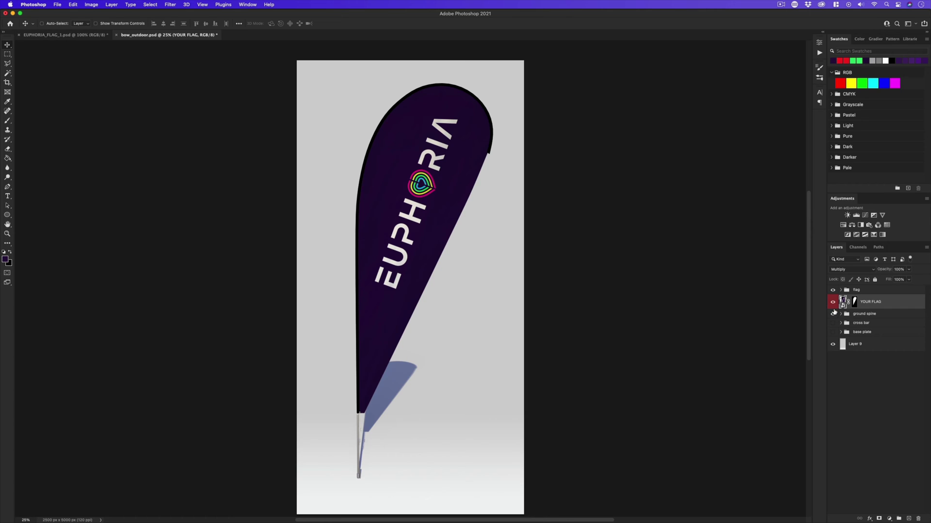
Show the flag group's lights layer and set its opacity to 50%
click(841, 290)
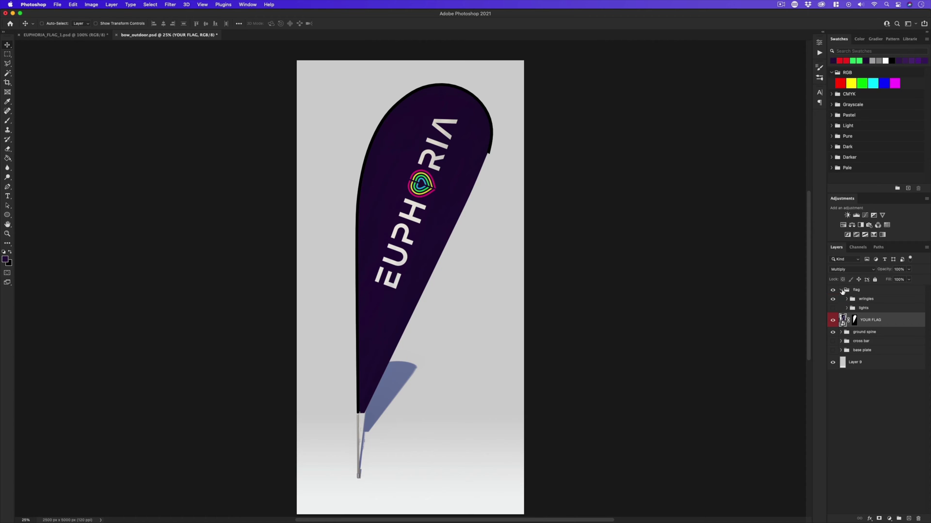
click(833, 309)
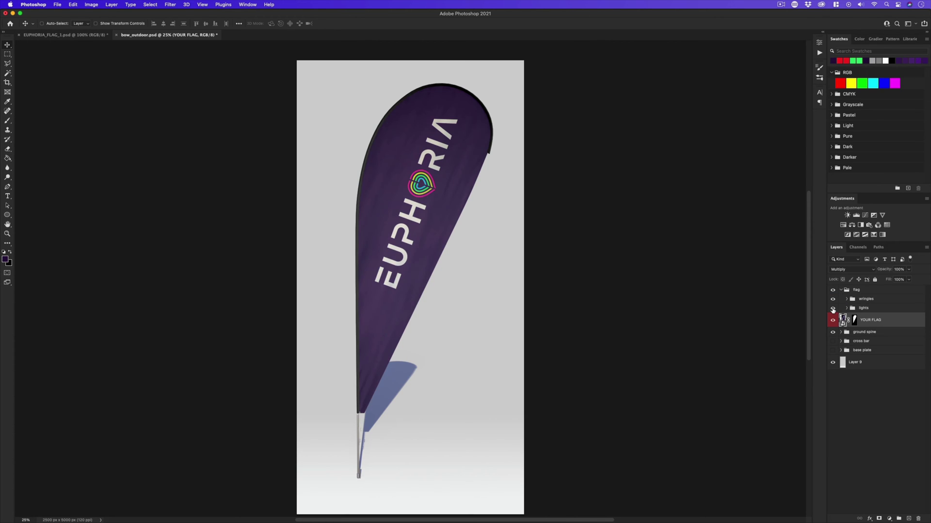
click(832, 309)
click(833, 310)
click(868, 310)
click(899, 270)
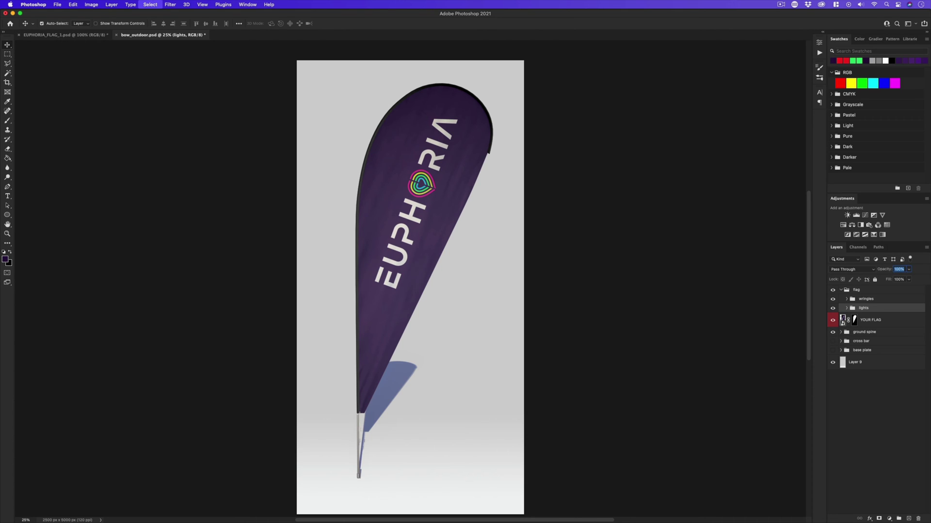
text(50)
key(Return)
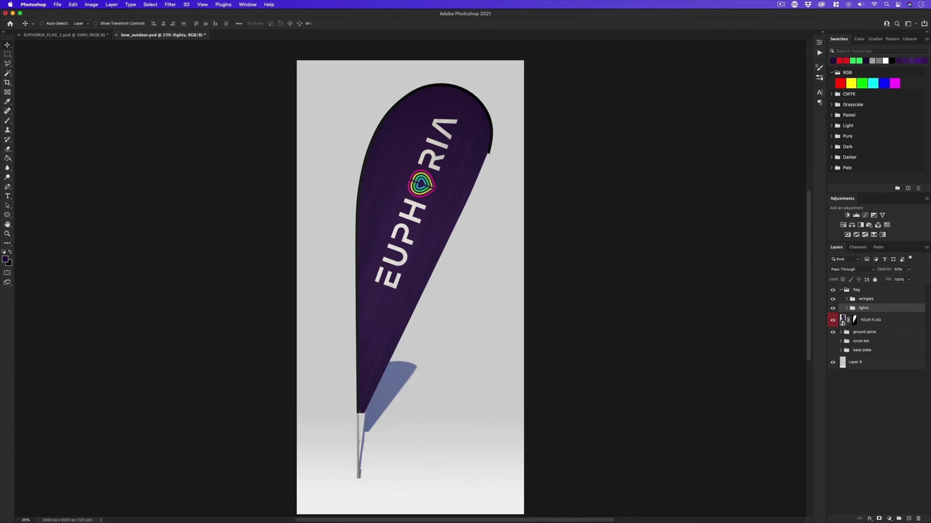
click(872, 413)
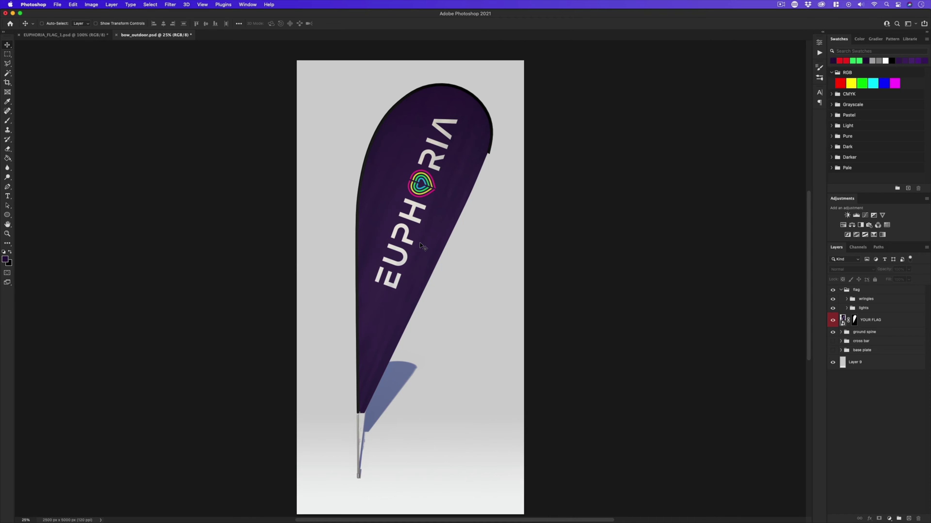
Create a new 1920 × 1080 px document
key(super+n)
text(1920)
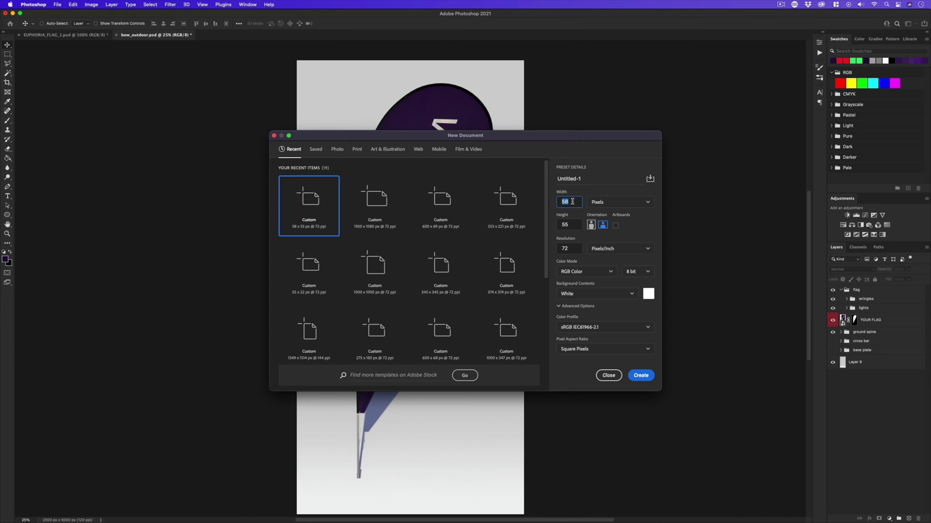
key(Tab)
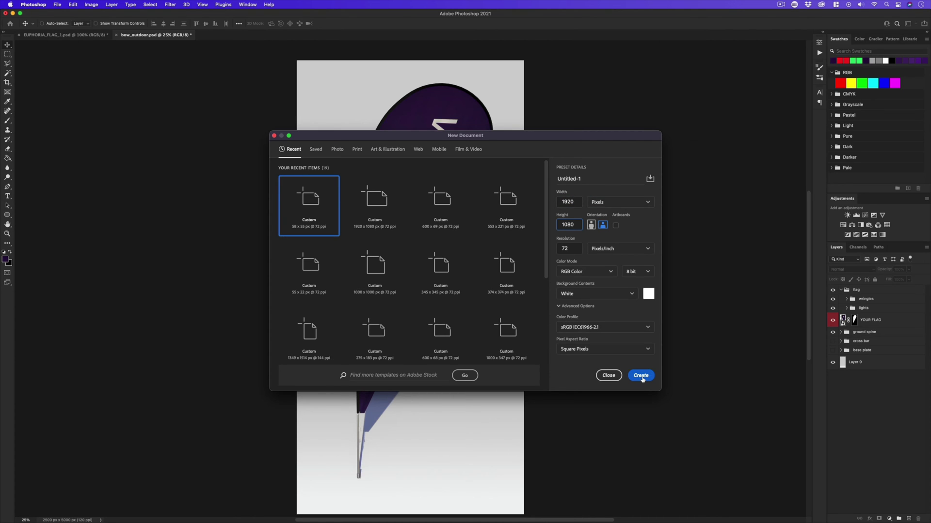
click(641, 376)
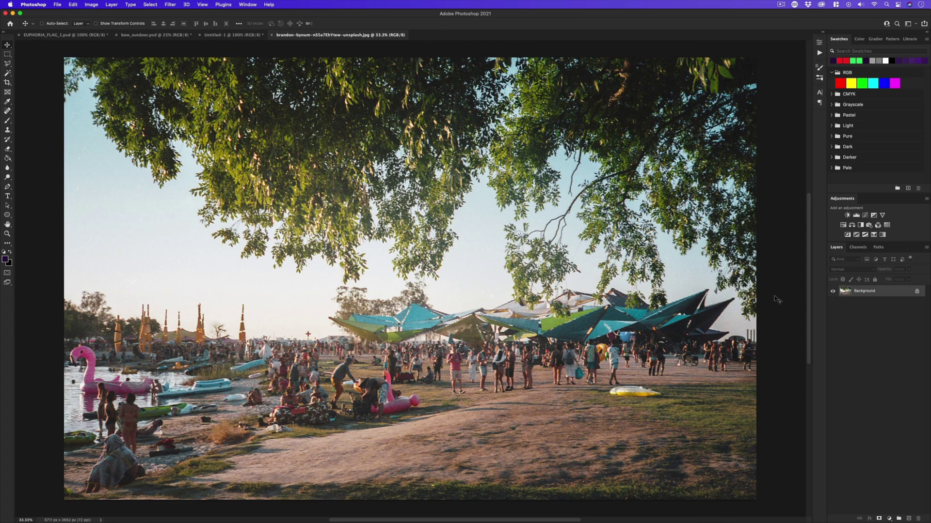
Copy the festival photo into Untitled-1 and scale it to cover the canvas
key(super+a)
key(super+c)
key(ctrl+shift+Tab)
key(super+v)
key(super+t)
drag(691, 401, 460, 192)
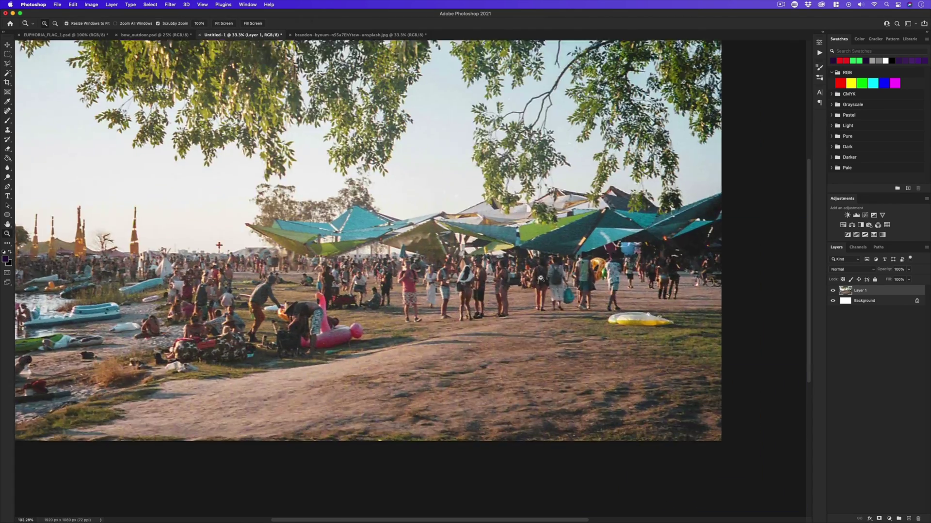
key(ctrl+shift+Tab)
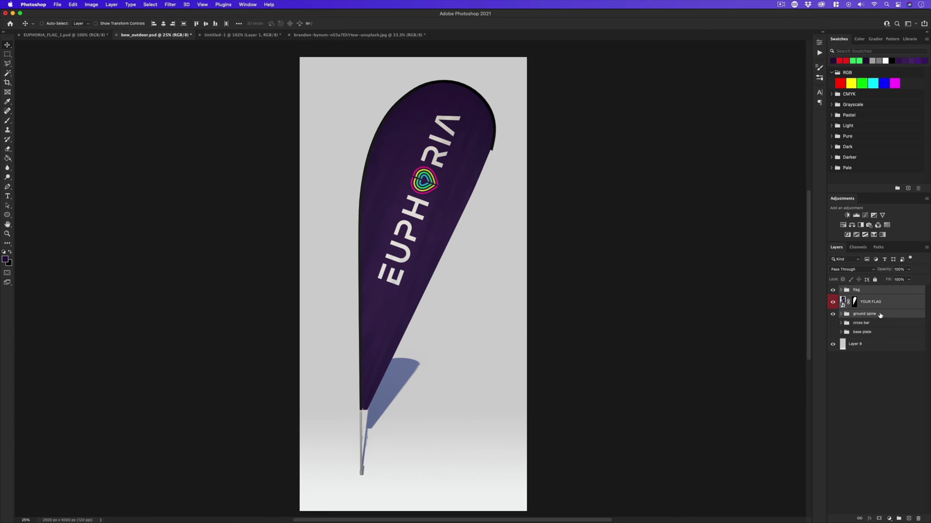
Bring the EUPHORIA flag group over, shrink it to about a fifth, and place it in the crowd
drag(371, 179, 422, 202)
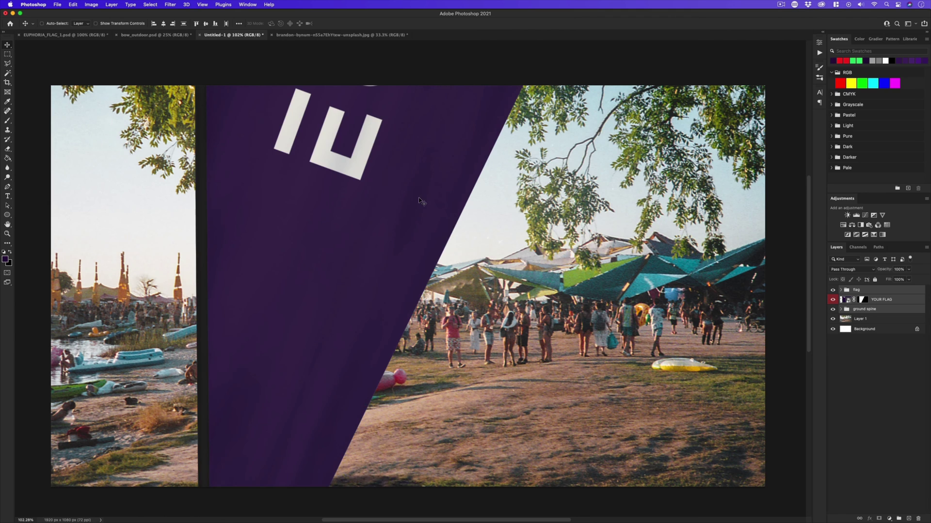
key(super+0)
key(super+t)
drag(630, 221, 460, 233)
drag(422, 204, 439, 246)
scroll(468, 262, up, 5)
scroll(469, 262, down, 5)
key(Return)
key(z)
key(v)
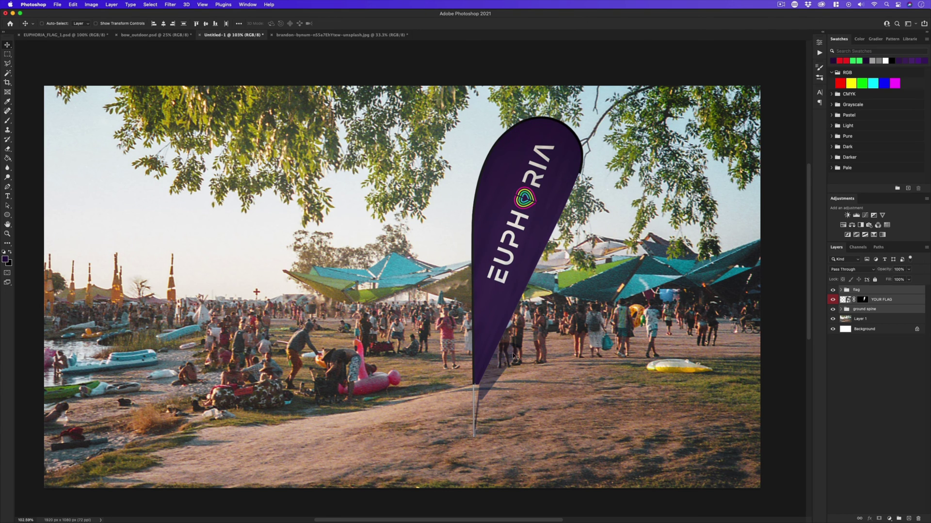
Skew the ground spine shadow flat onto the ground to the right, then duplicate Layer 1
click(865, 309)
click(841, 311)
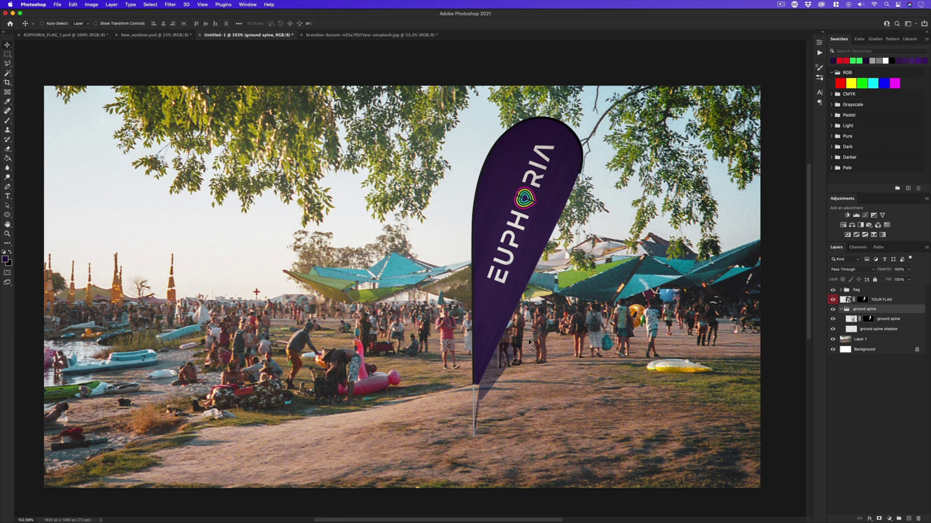
click(884, 330)
click(832, 330)
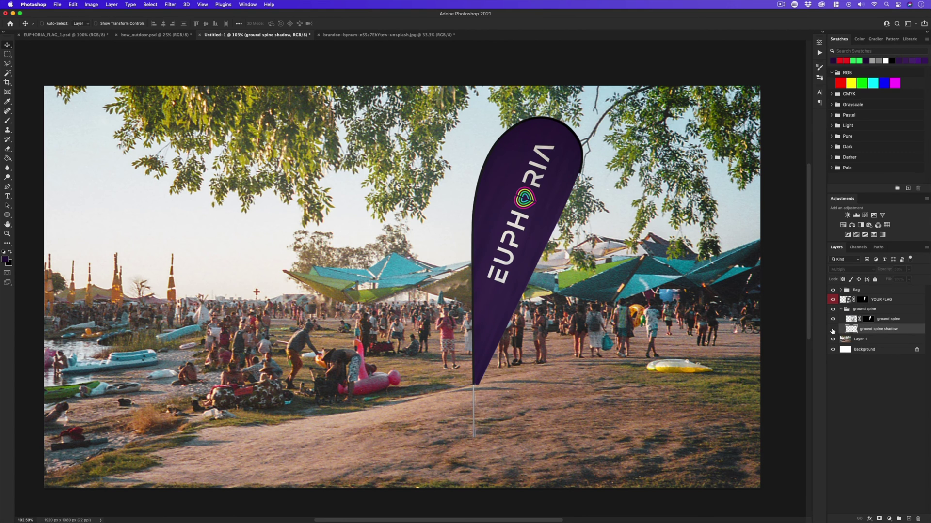
click(833, 331)
key(super+t)
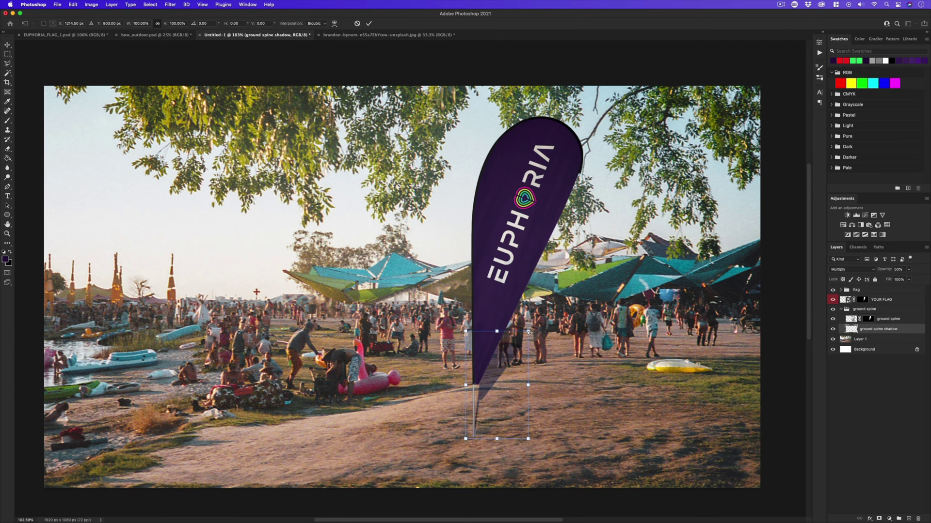
drag(527, 332, 630, 402)
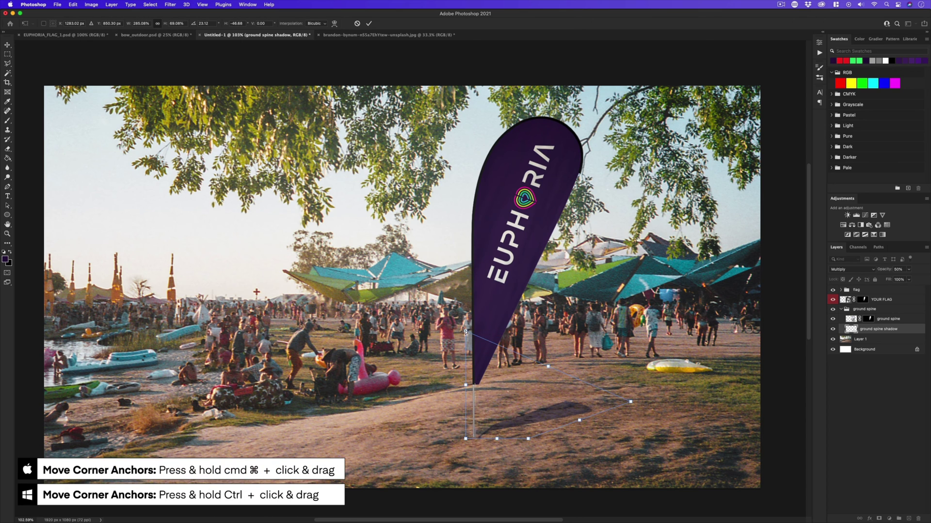
drag(465, 333, 610, 417)
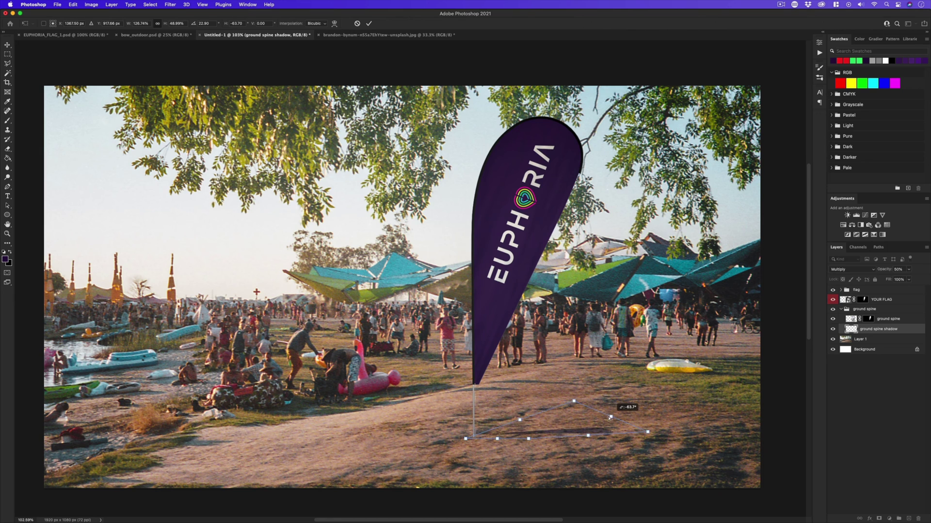
key(Return)
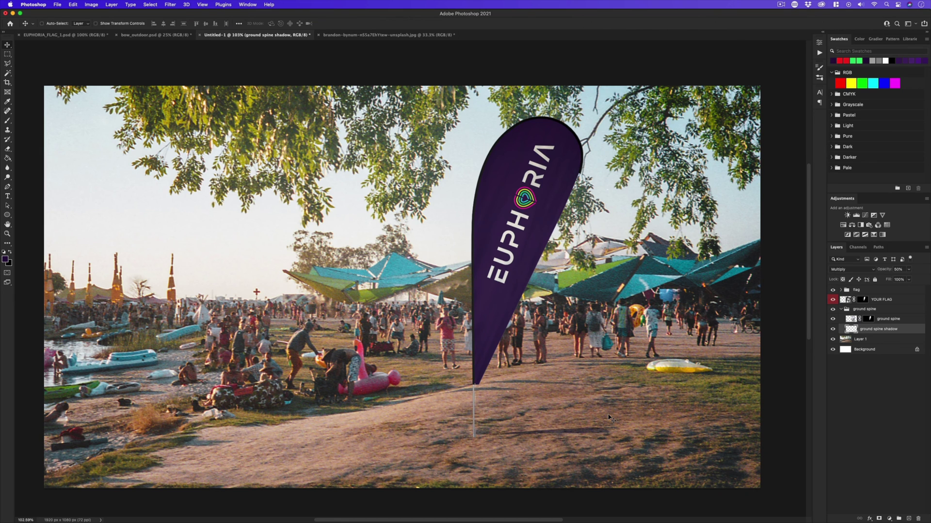
click(861, 343)
key(super+j)
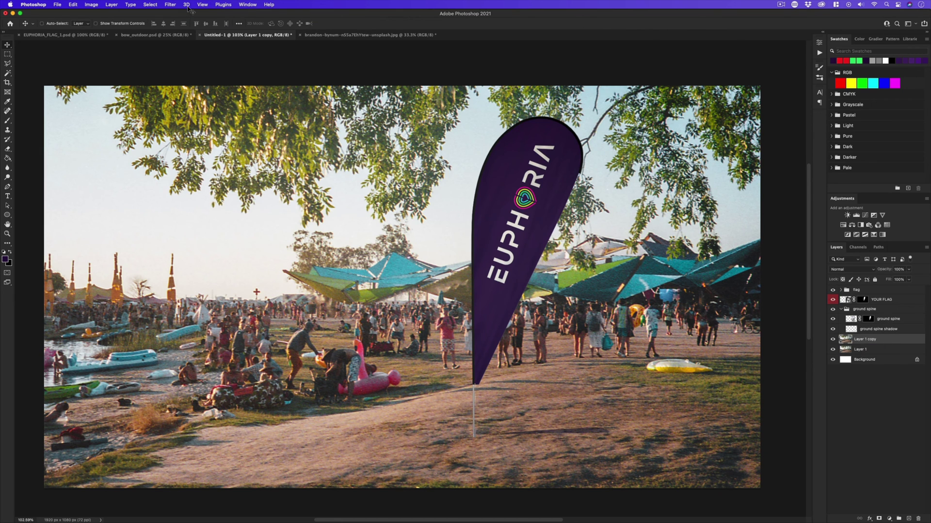
Apply a subtle Gaussian Blur to Layer 1 copy
click(170, 5)
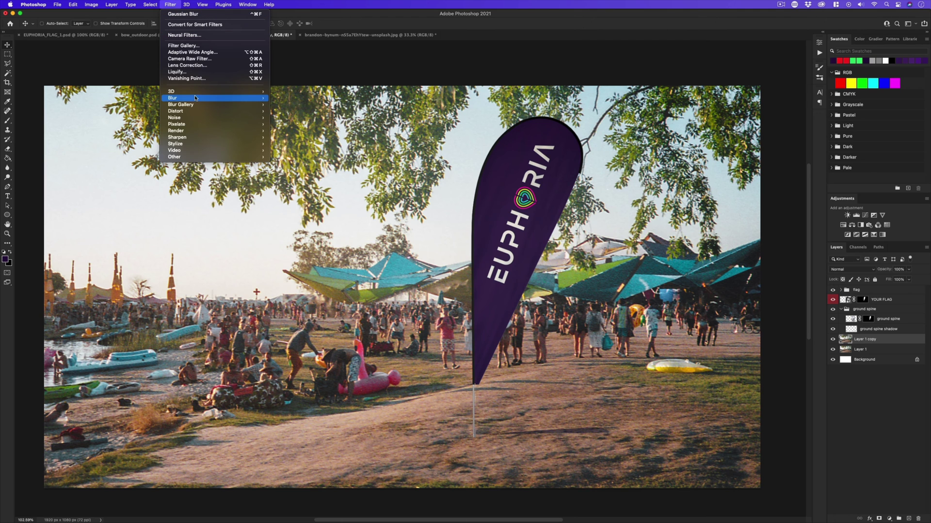
mouse_move(174, 98)
click(298, 125)
drag(626, 420, 609, 420)
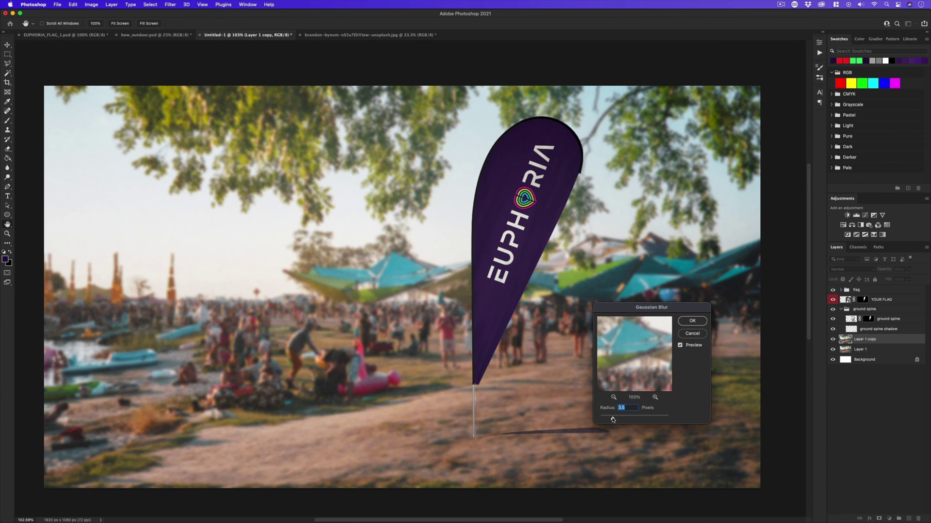
click(685, 323)
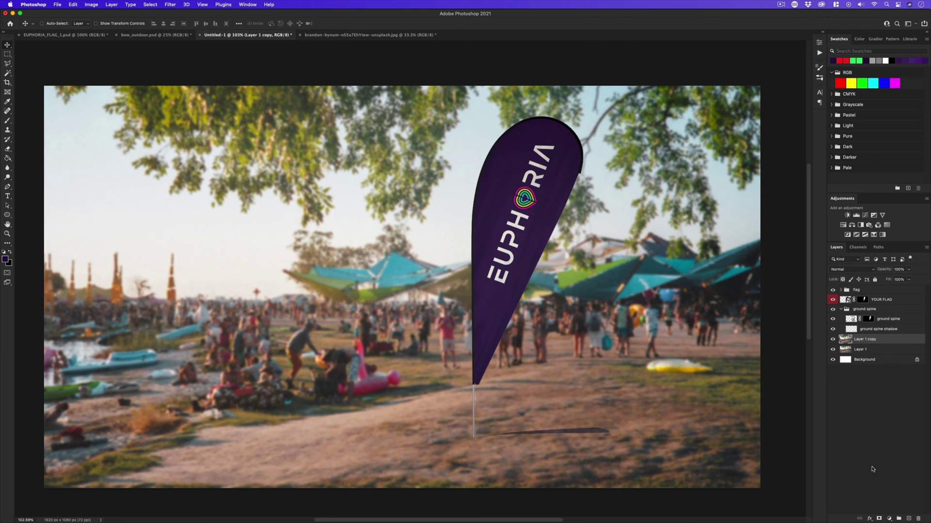
Add a layer mask to the blurred copy and test a top-to-bottom gradient on it, then undo it
click(878, 518)
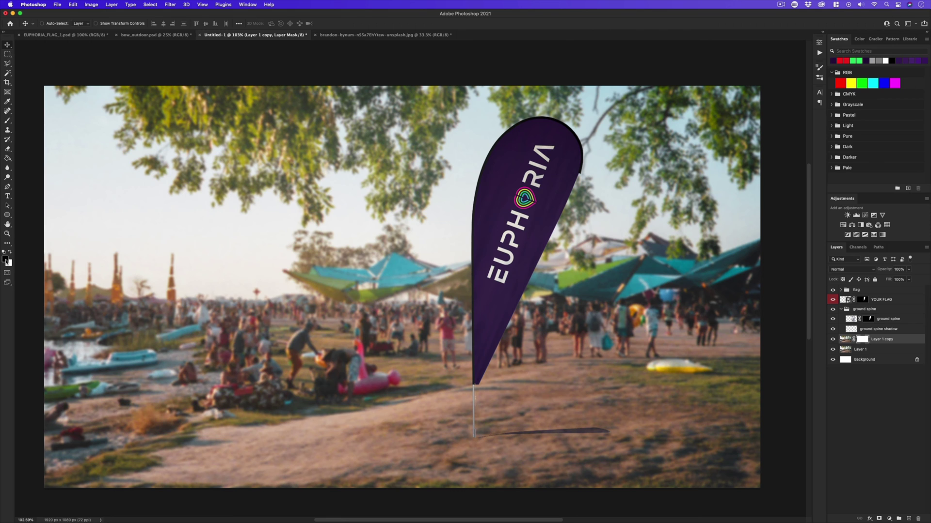
click(7, 158)
click(30, 158)
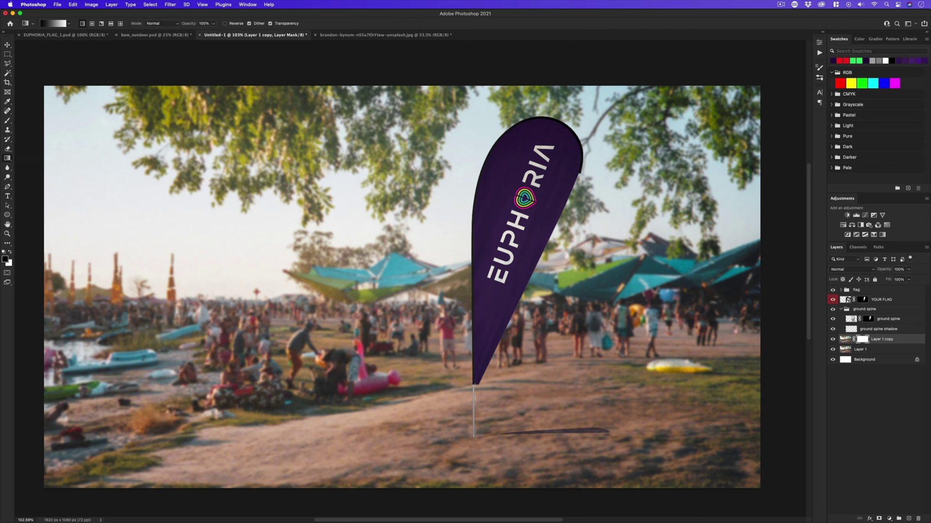
drag(412, 165, 408, 445)
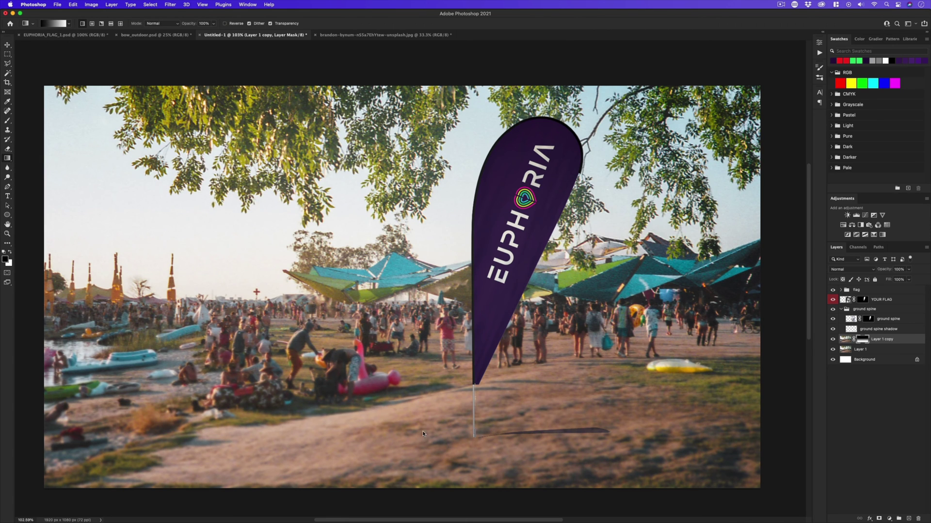
key(super+z)
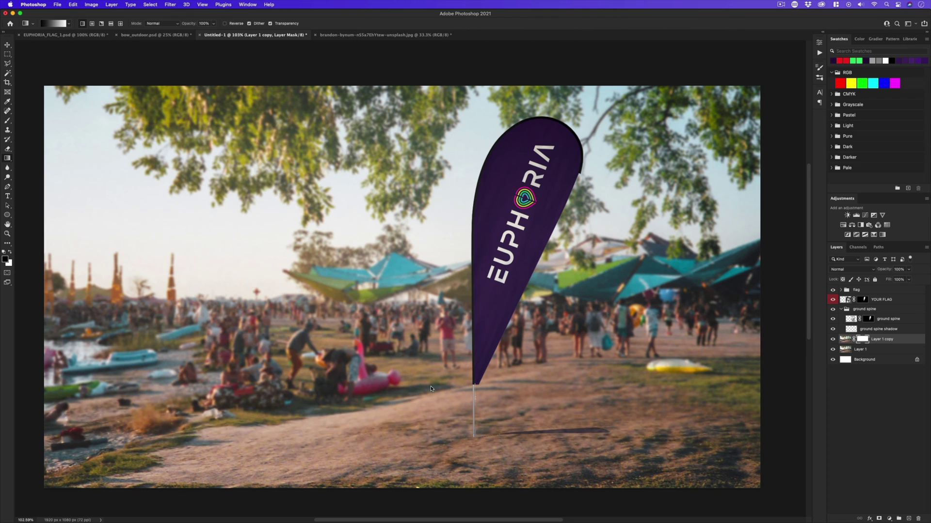
Give the ground spine shadow layer a 2.7 px Gaussian Blur
key(v)
click(878, 330)
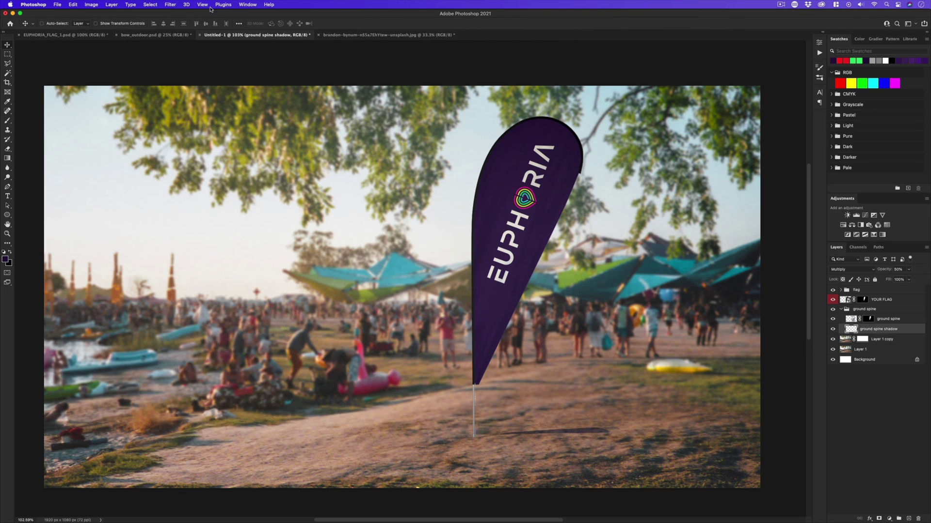
click(171, 5)
mouse_move(194, 98)
click(291, 126)
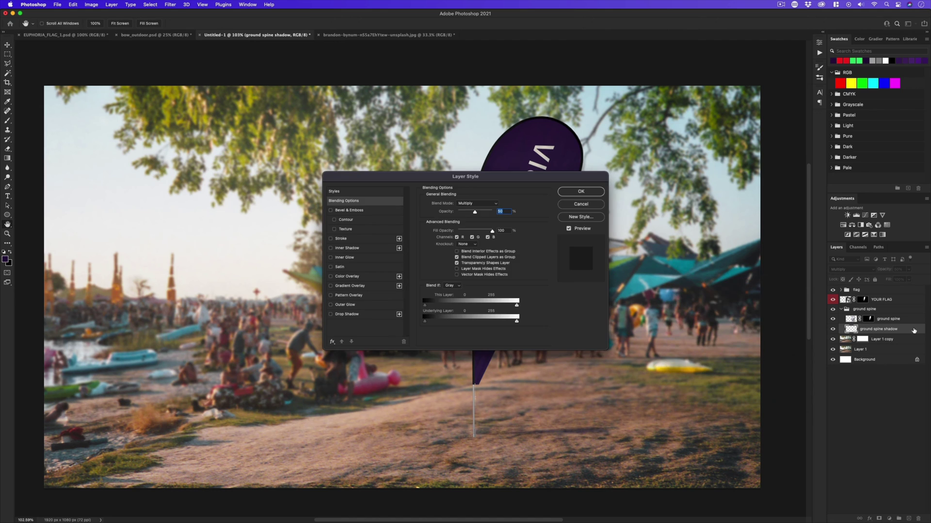
Add a Color Overlay to the shadow using a dark colour sampled from the ground
click(347, 276)
click(490, 209)
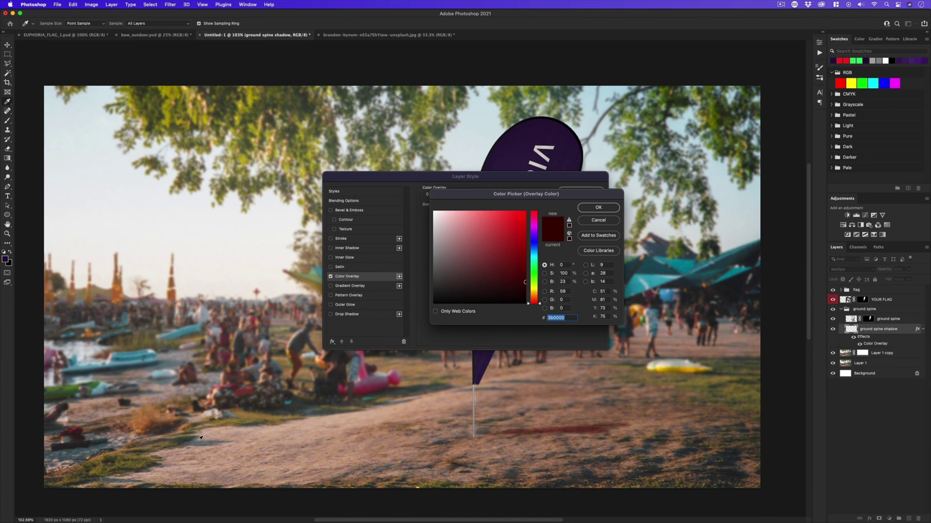
click(630, 436)
drag(630, 438, 602, 463)
click(442, 291)
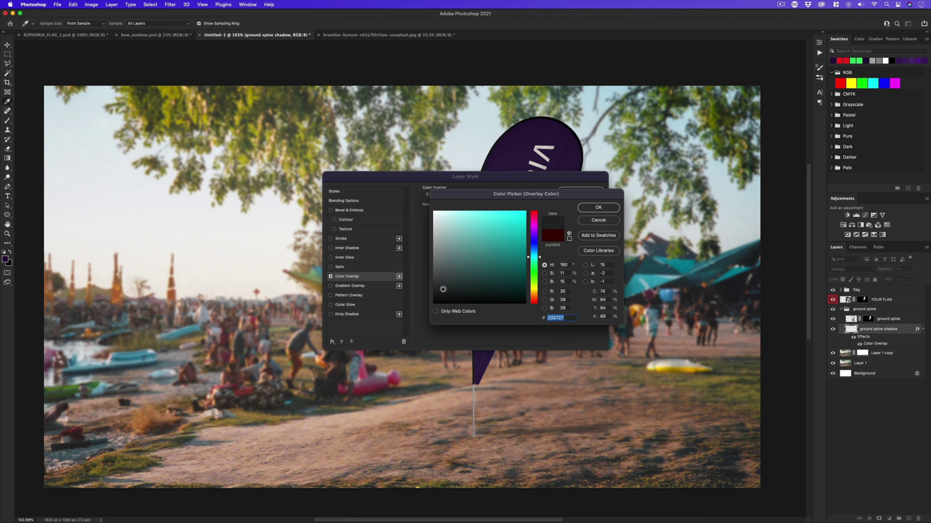
click(584, 207)
click(582, 195)
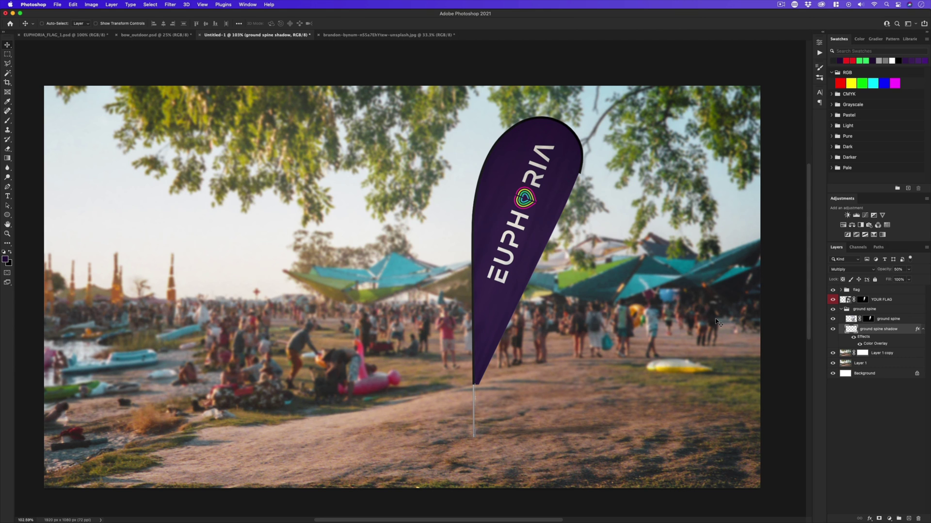
key(super+Tab)
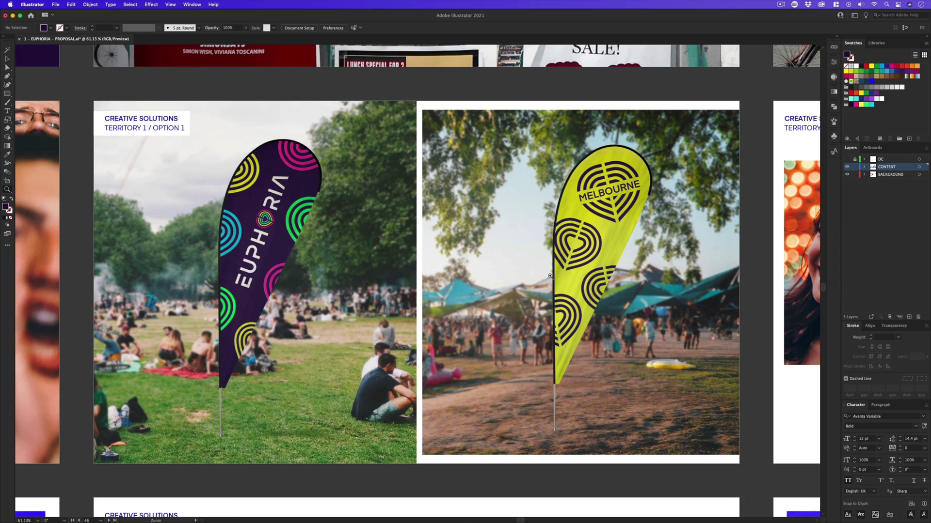
key(v)
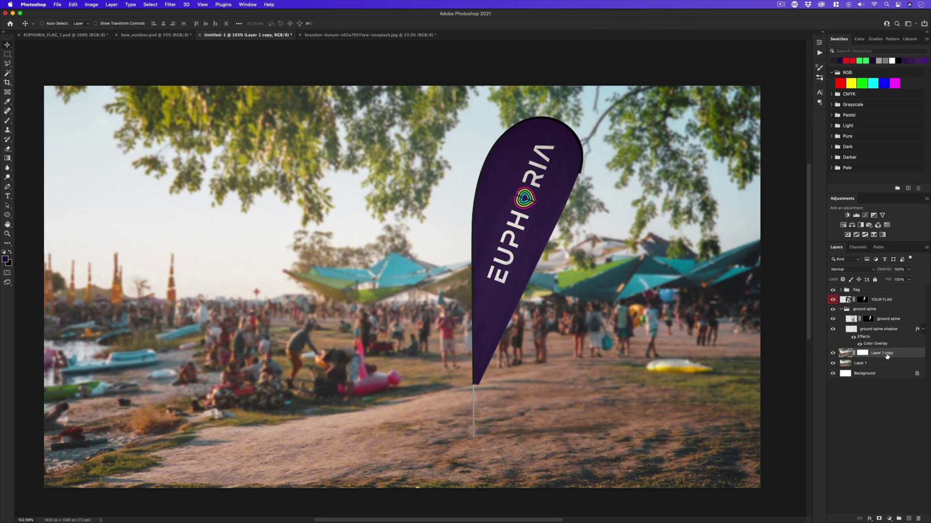
Paste the park photo as Layer 2 and update the YOUR FLAG smart object to the MELBOURNE design
key(super+v)
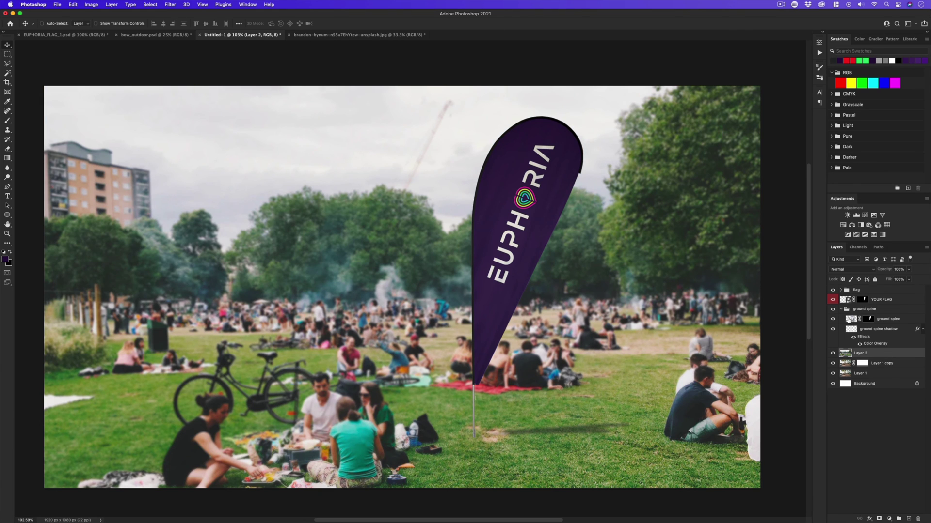
double_click(843, 300)
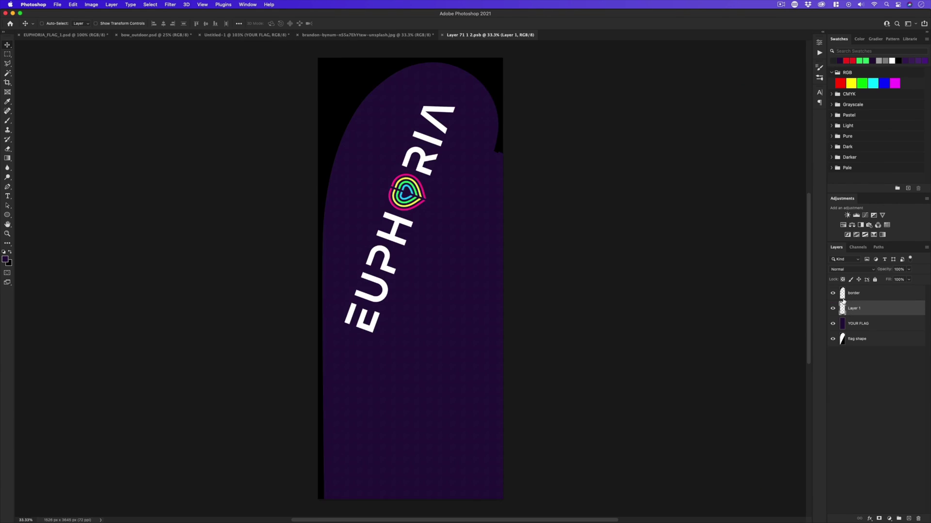
key(super+s)
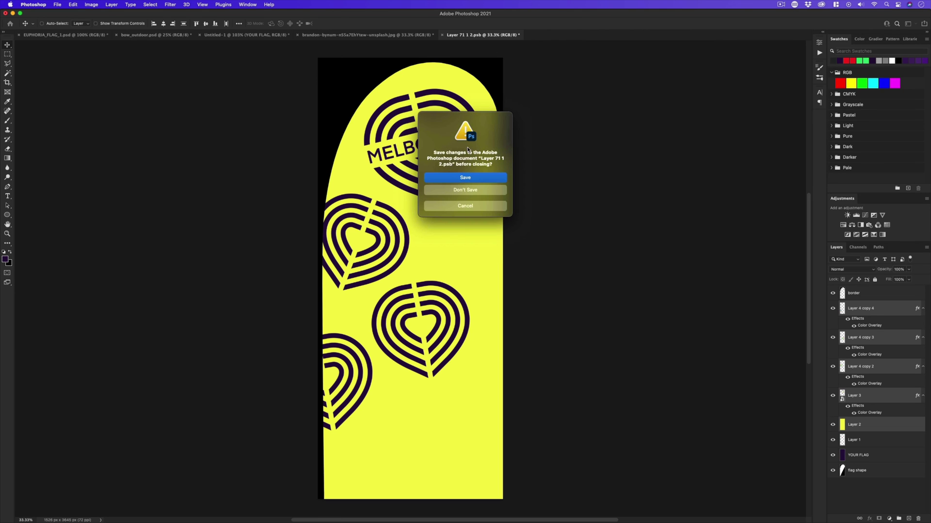
click(466, 180)
key(super+w)
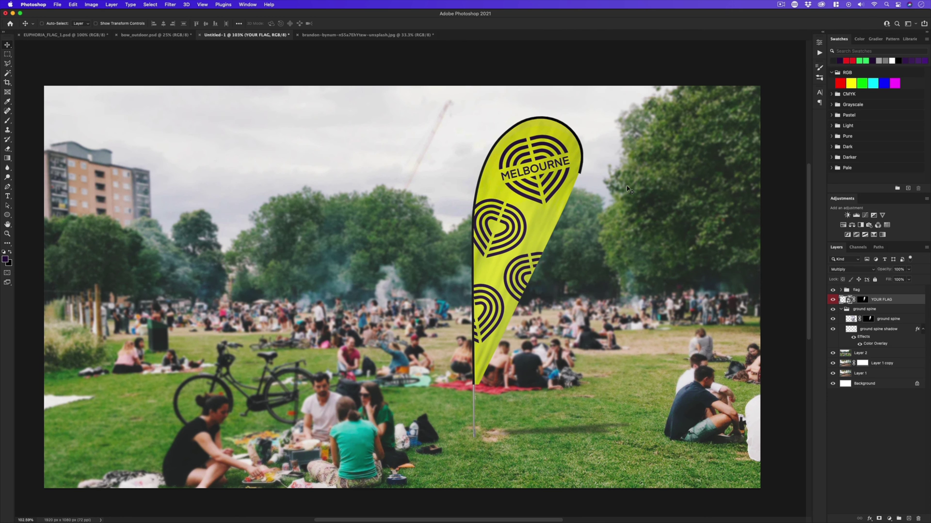
key(ctrl+Tab)
key(ctrl+Tab)
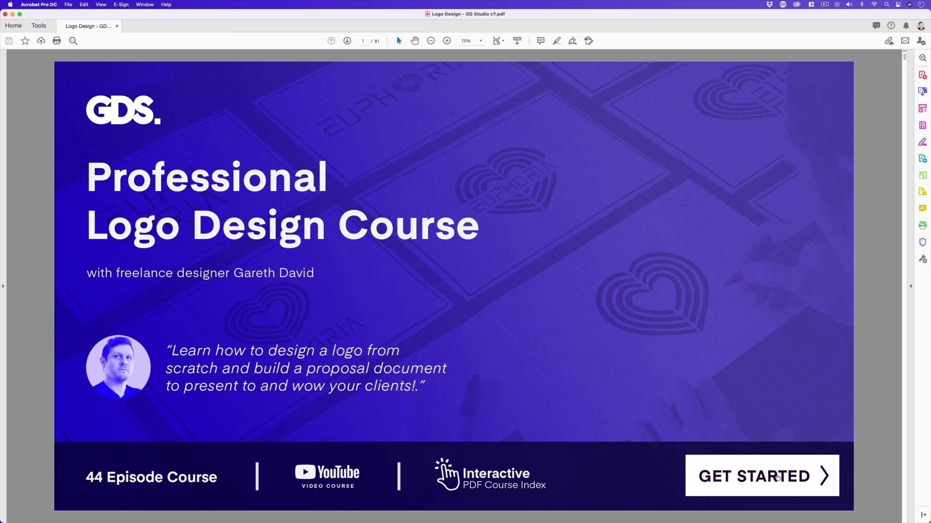
Navigate GET STARTED, Course Tools & Assets, Featured Design Assets, then In-Situ Visual Templates
click(777, 477)
click(704, 398)
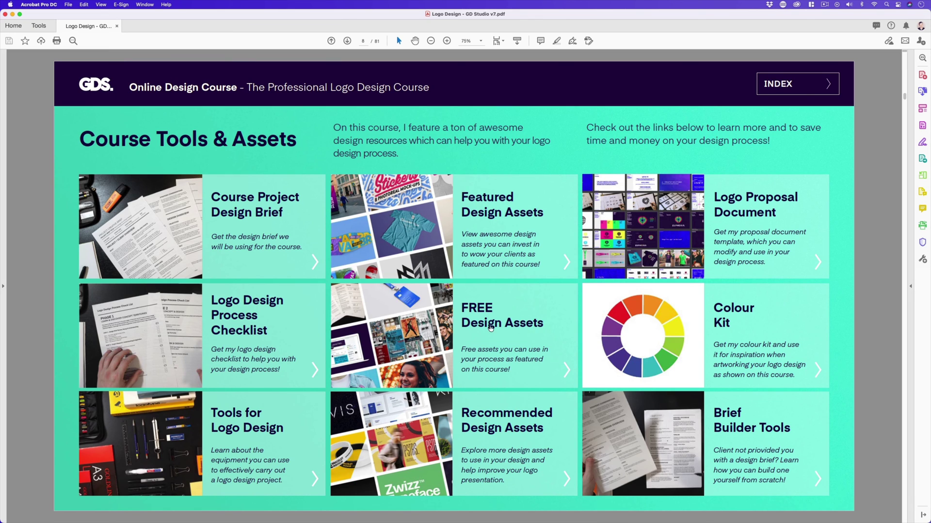
click(410, 223)
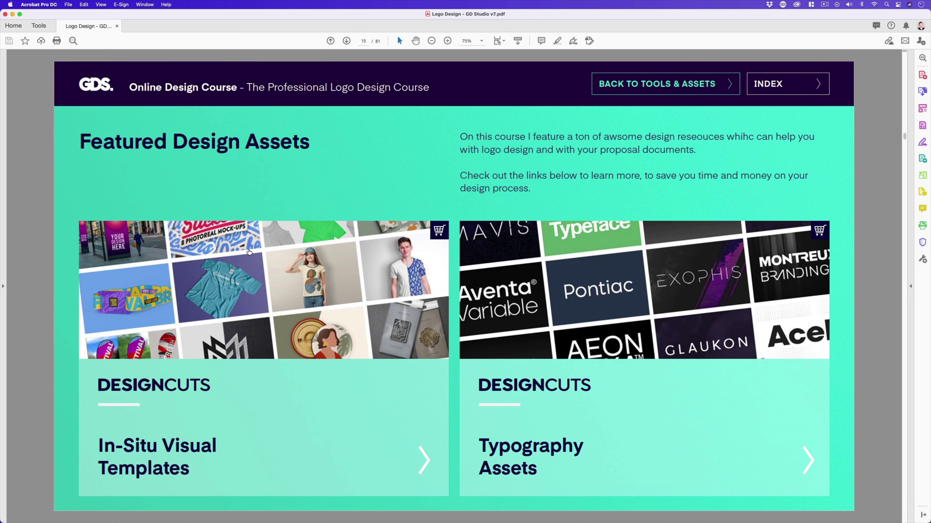
click(271, 289)
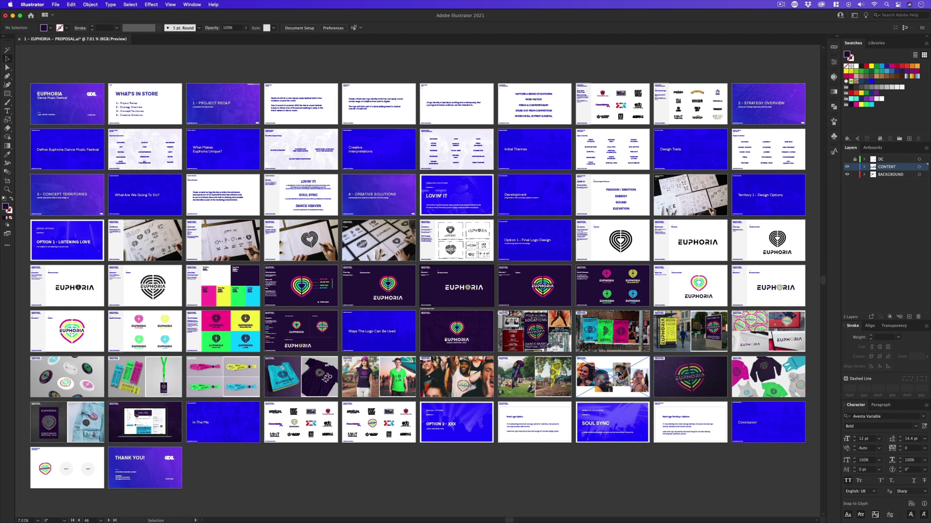
scroll(520, 379, up, 5)
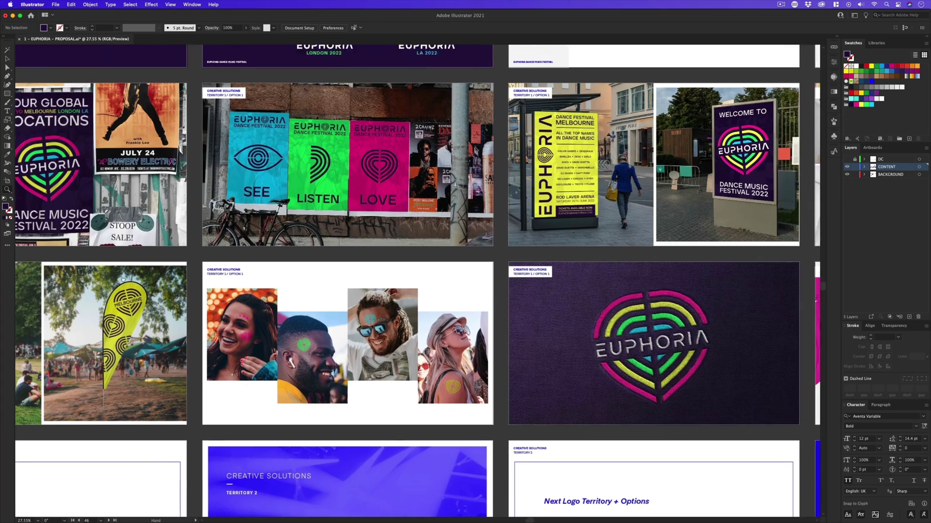
scroll(199, 347, up, 5)
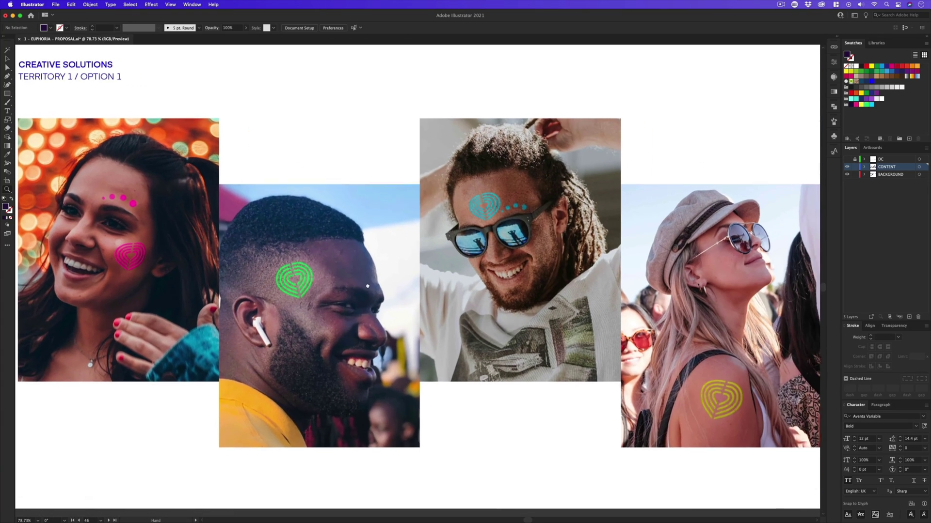
scroll(400, 262, down, 1)
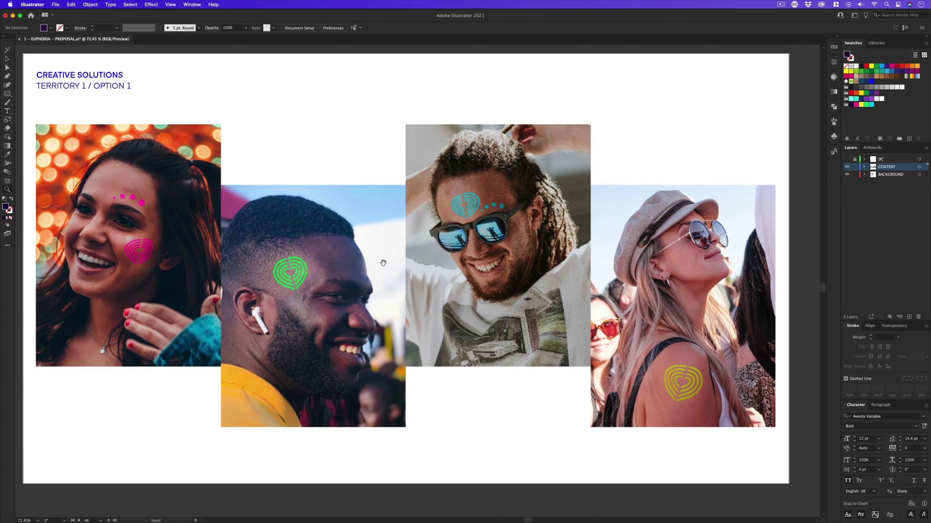